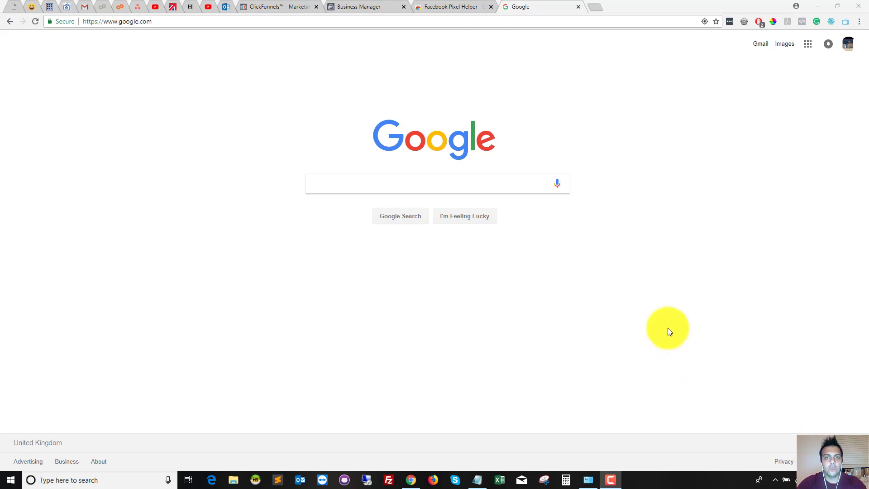
# - View the Facebook Pixel Helper's next example slide, then switch to the Business Manager home page
pyautogui.click(437, 8)
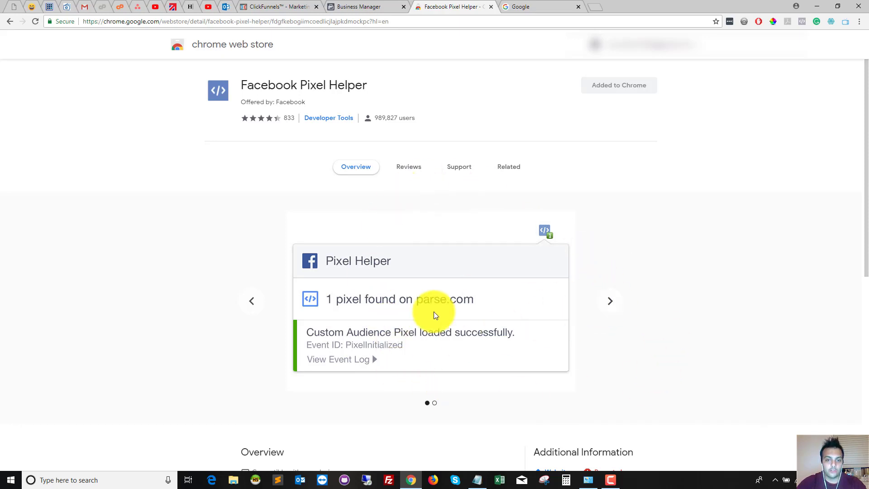
pyautogui.click(611, 301)
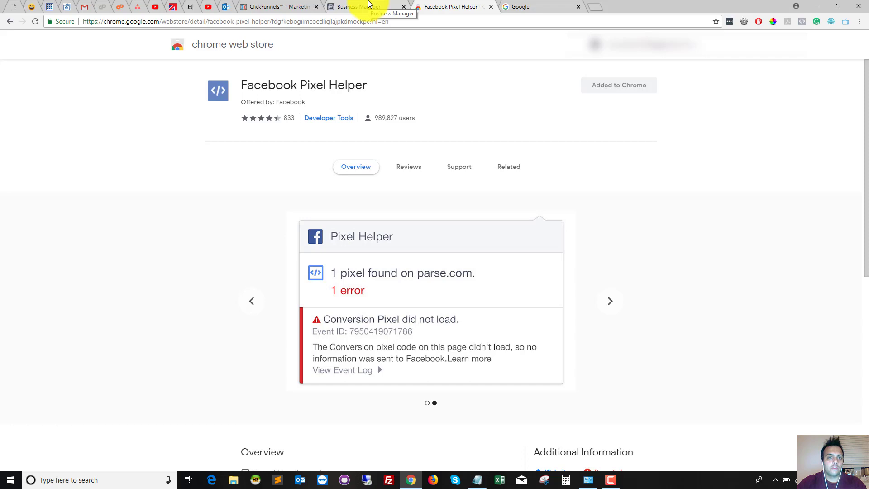
pyautogui.click(369, 5)
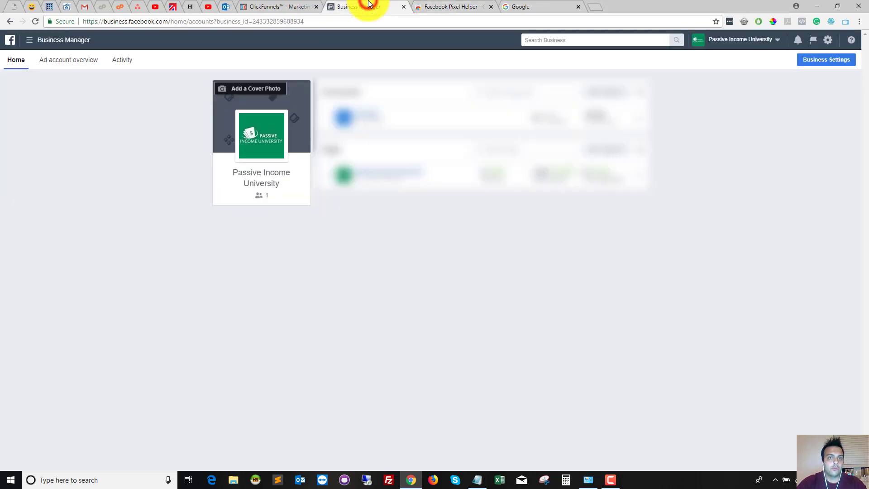
# - Go to Pixels in Events Manager, select the pixel, and start its Set Up dialog
pyautogui.click(31, 45)
pyautogui.click(16, 89)
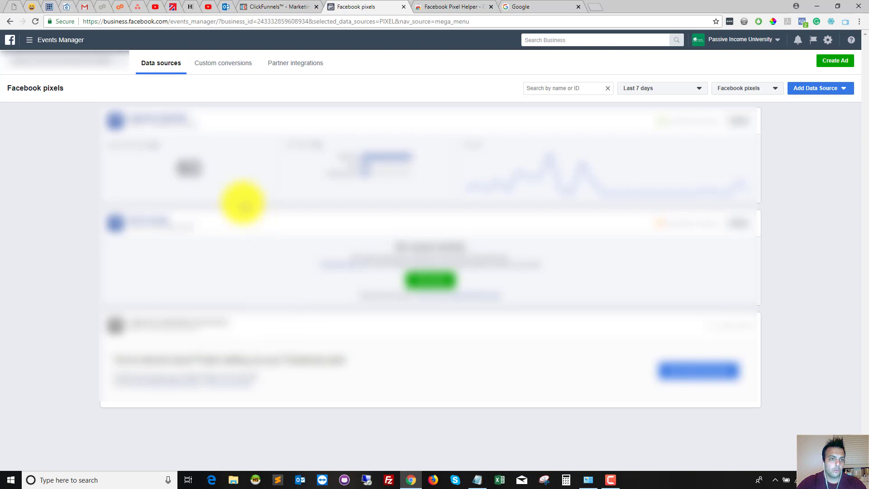
pyautogui.click(173, 118)
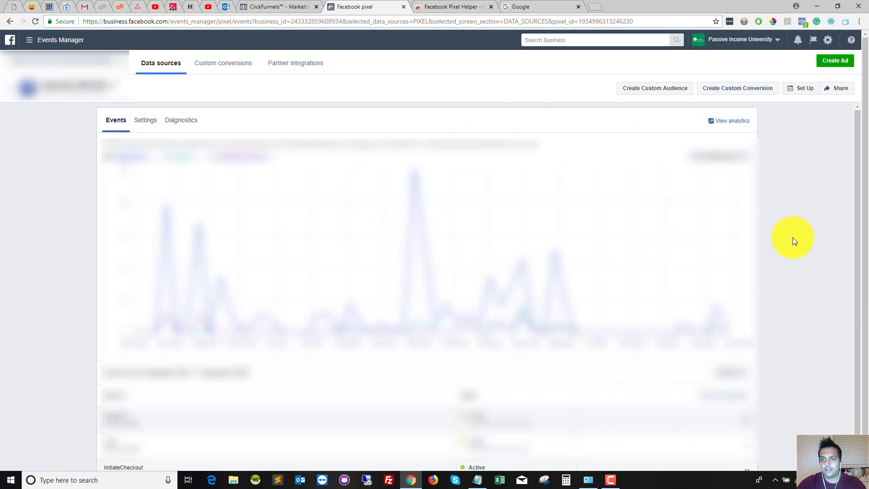
pyautogui.click(805, 95)
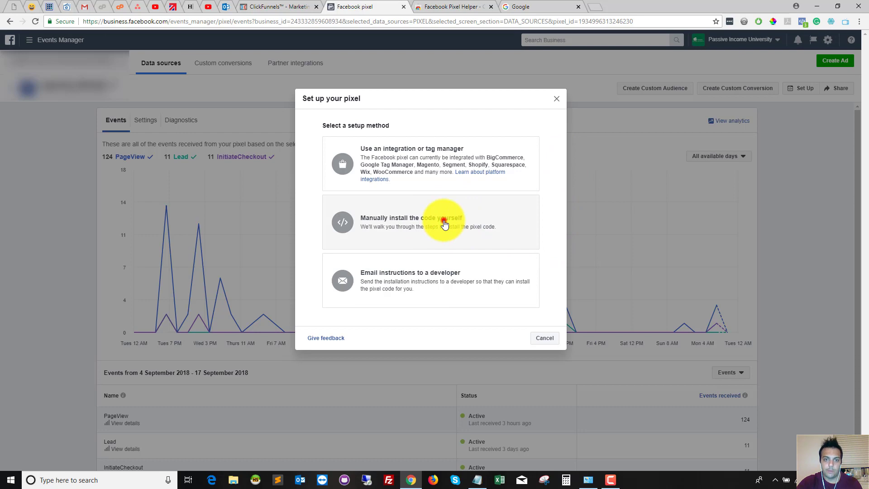
# - Choose manual code installation and copy the full pixel base code
pyautogui.click(445, 224)
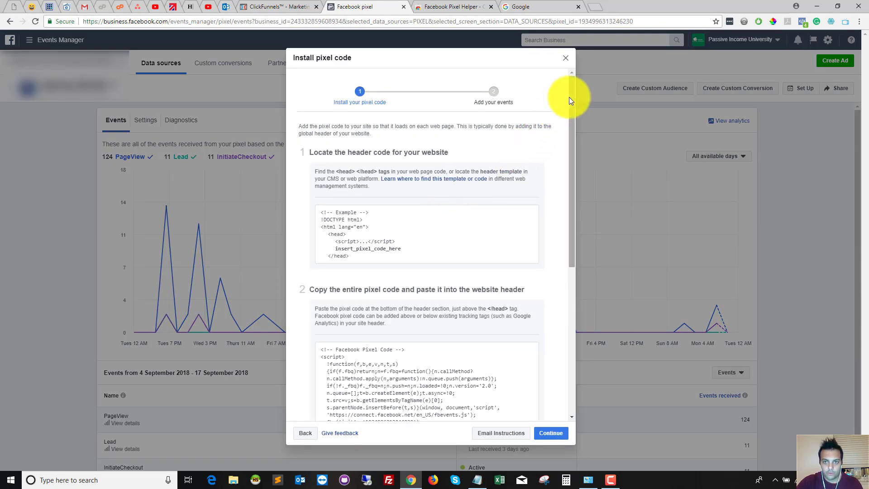
pyautogui.moveTo(569, 97); pyautogui.dragTo(571, 210)
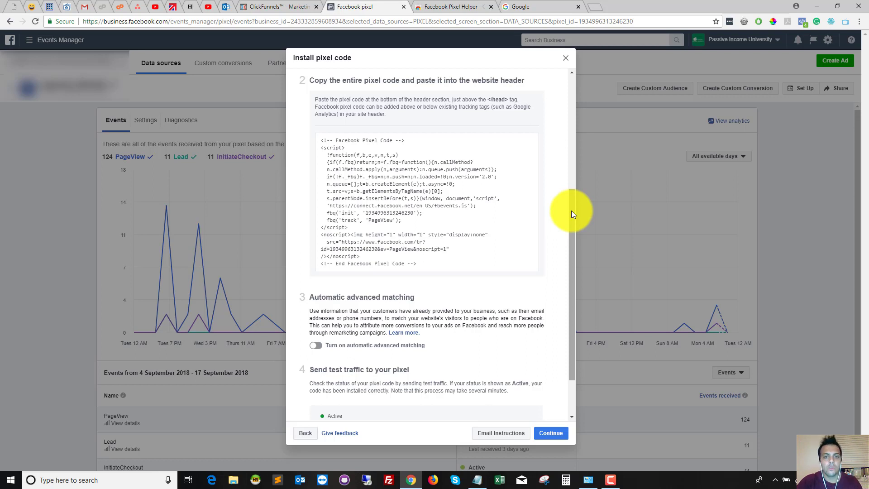
pyautogui.moveTo(426, 213)
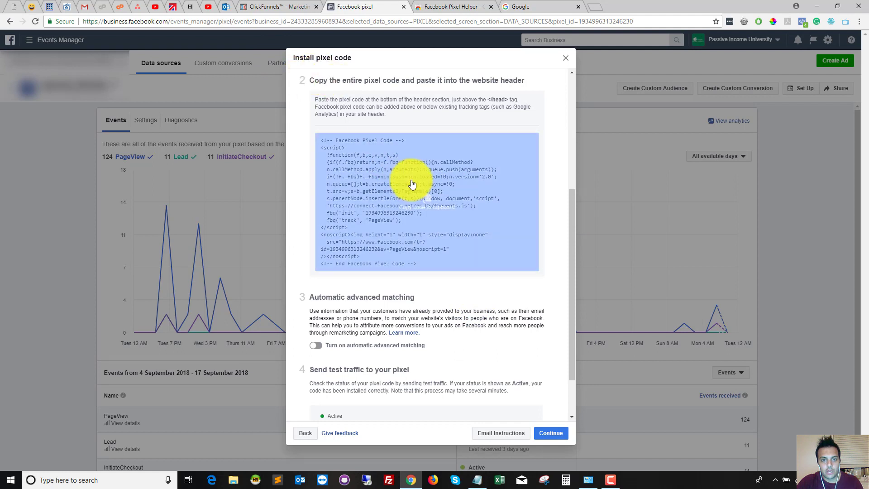
pyautogui.click(420, 194)
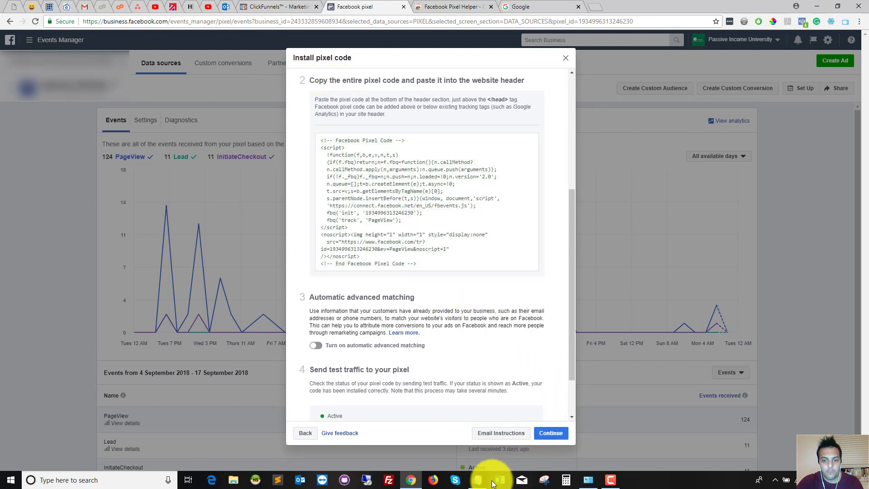
# - Paste the pixel base code into the empty Notepad note and advance to 'Add your events'
pyautogui.moveTo(477, 481)
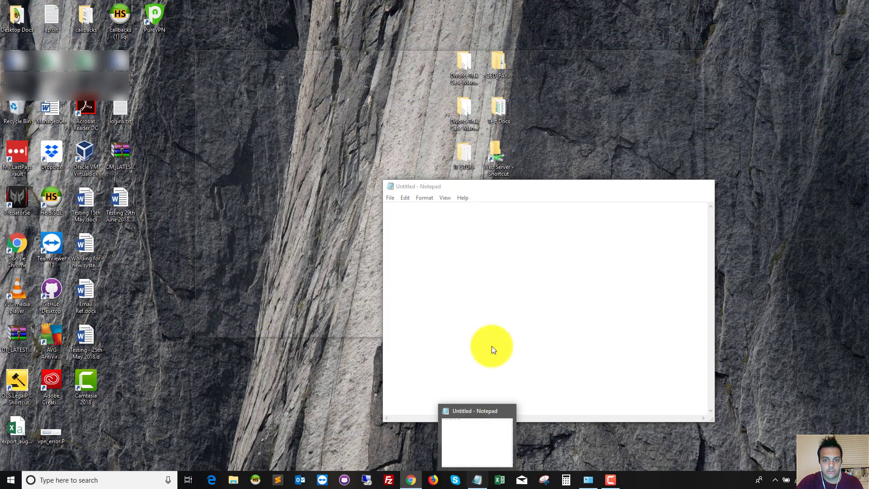
pyautogui.click(498, 332)
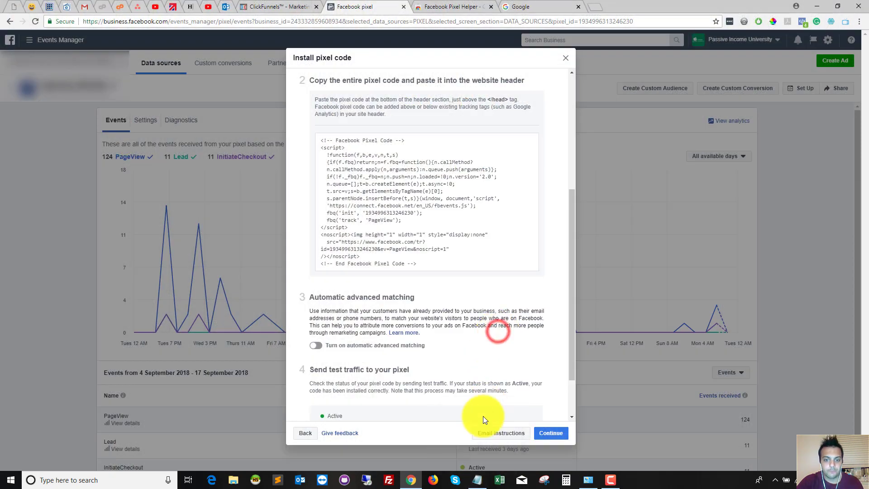
pyautogui.click(478, 480)
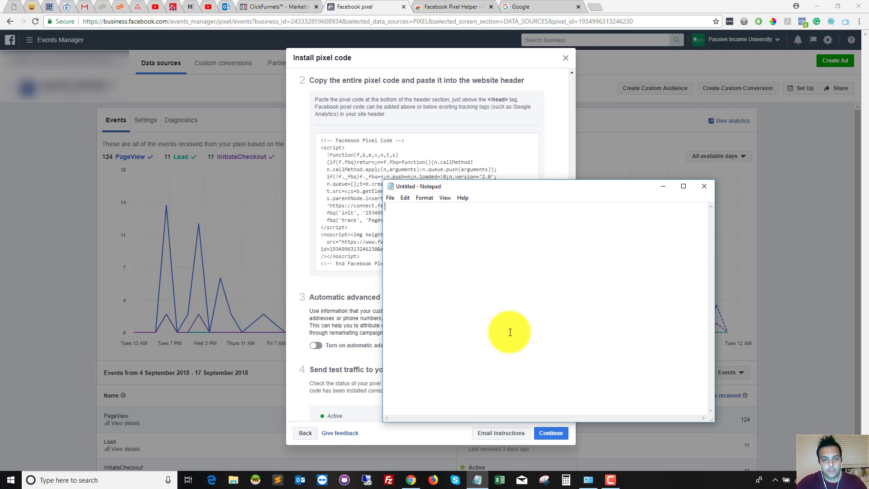
pyautogui.rightClick(553, 258)
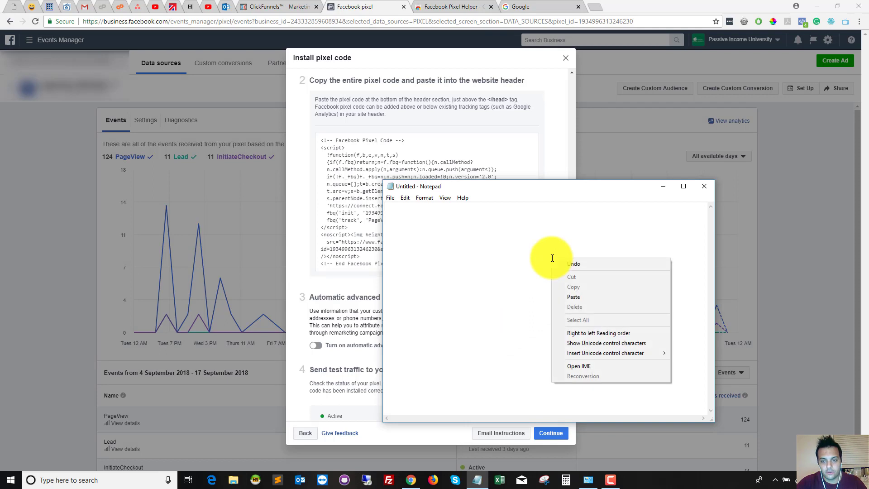
pyautogui.click(583, 297)
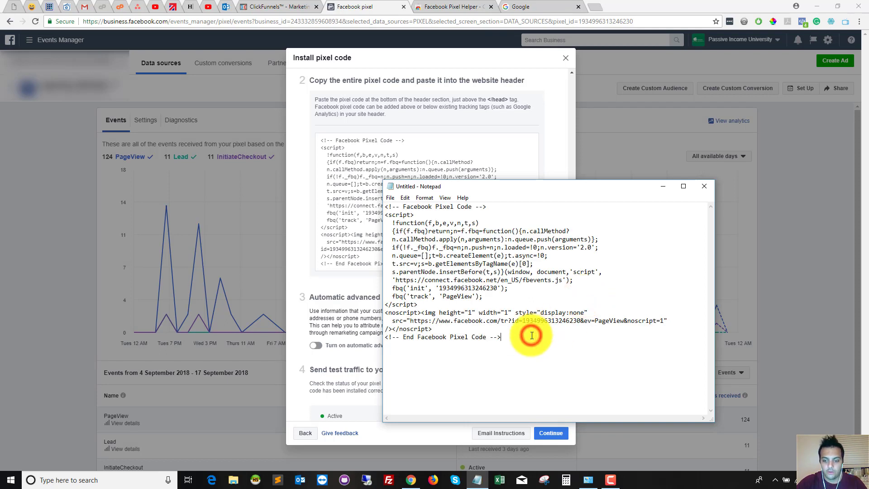
pyautogui.click(357, 293)
pyautogui.click(551, 434)
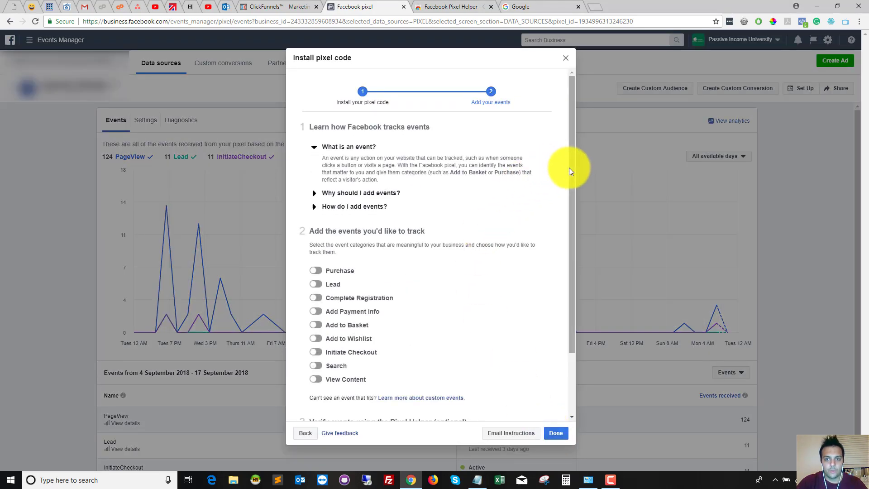
# - Copy the Lead event code and paste it below the pixel code in Notepad
pyautogui.moveTo(569, 167); pyautogui.dragTo(571, 205)
pyautogui.click(316, 231)
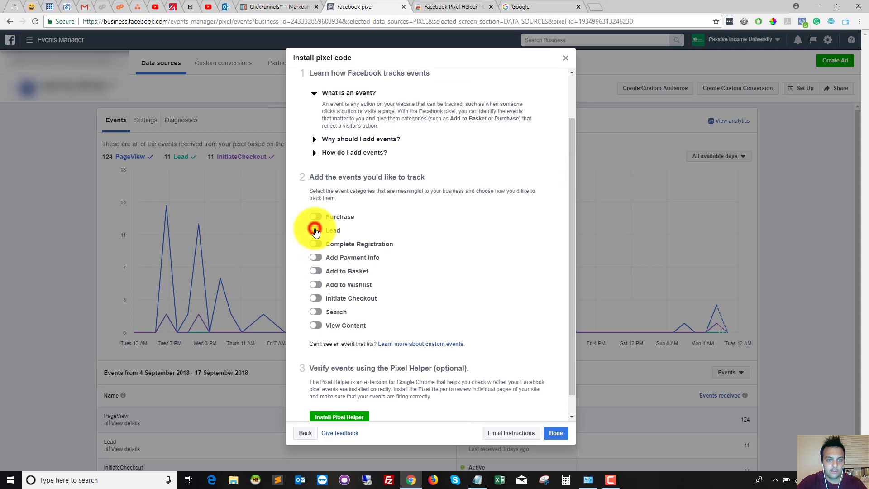
pyautogui.click(420, 347)
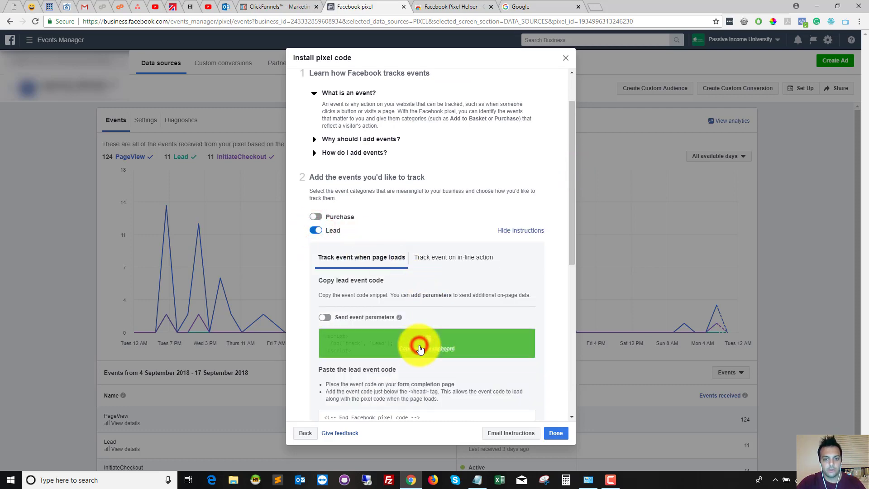
pyautogui.click(483, 484)
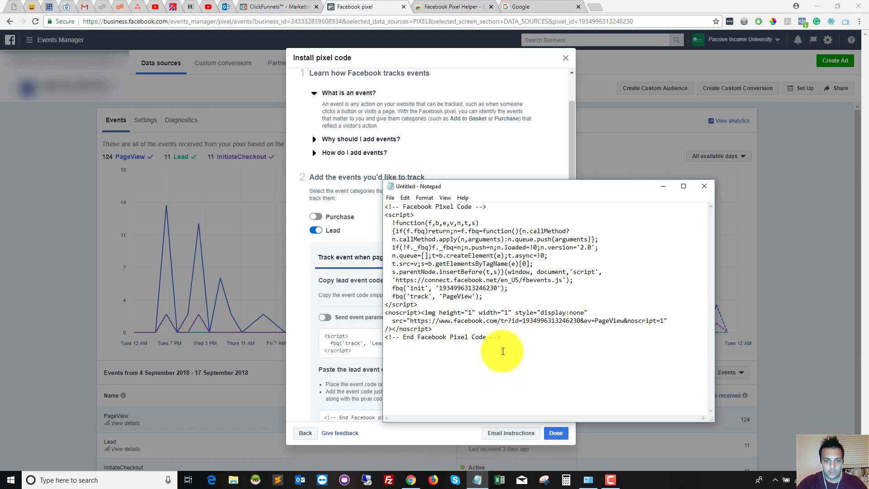
pyautogui.hotkey('ctrl', 'v')
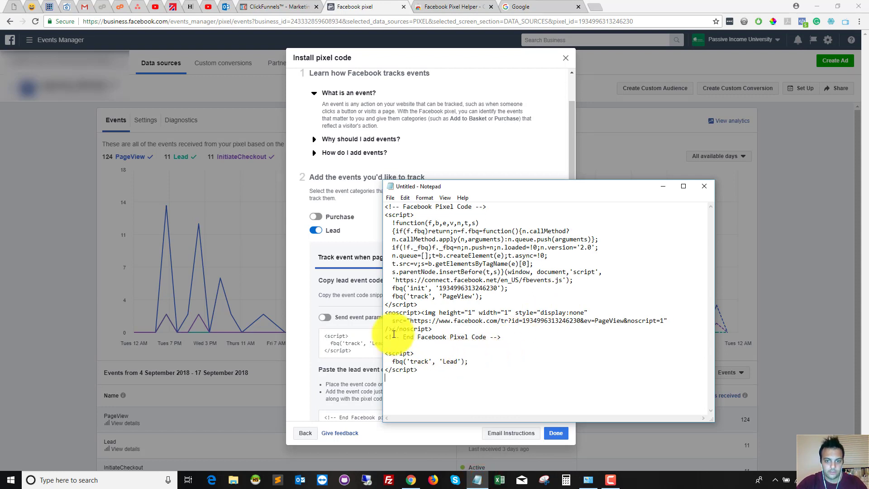
# - Copy the Initiate Checkout event code and paste it under the Lead snippet in Notepad
pyautogui.click(298, 271)
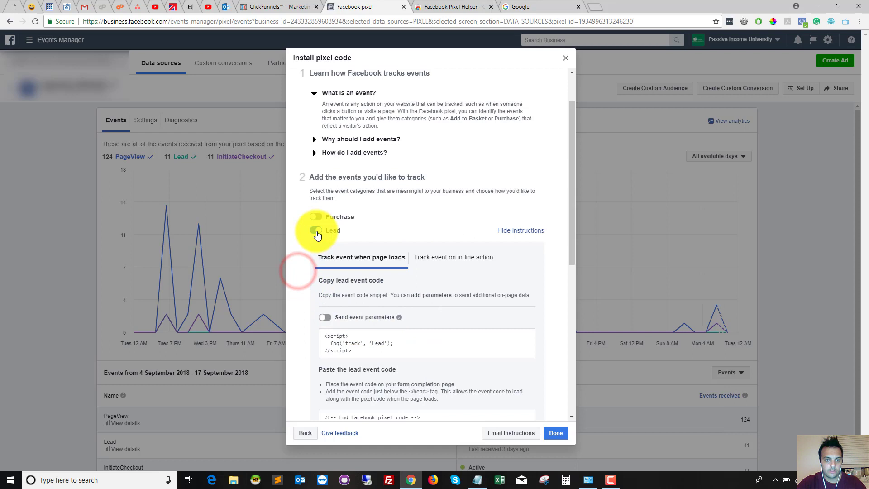
pyautogui.click(316, 230)
pyautogui.click(316, 299)
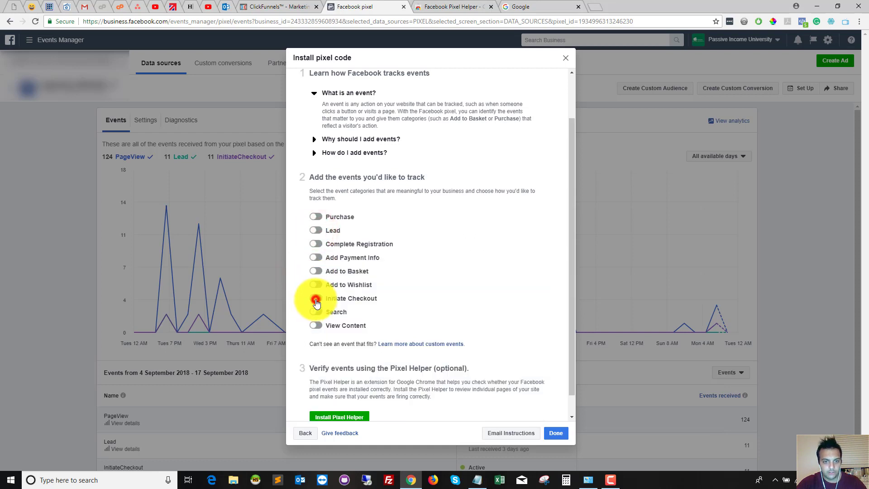
pyautogui.click(388, 413)
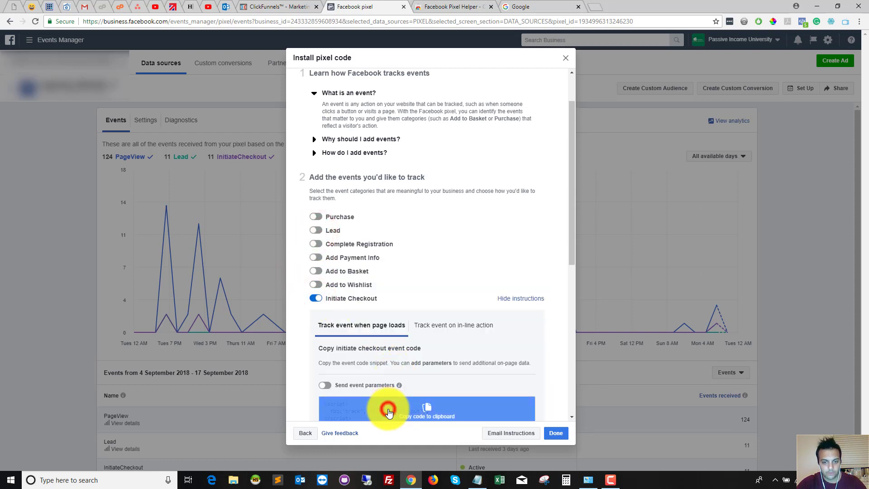
pyautogui.click(479, 481)
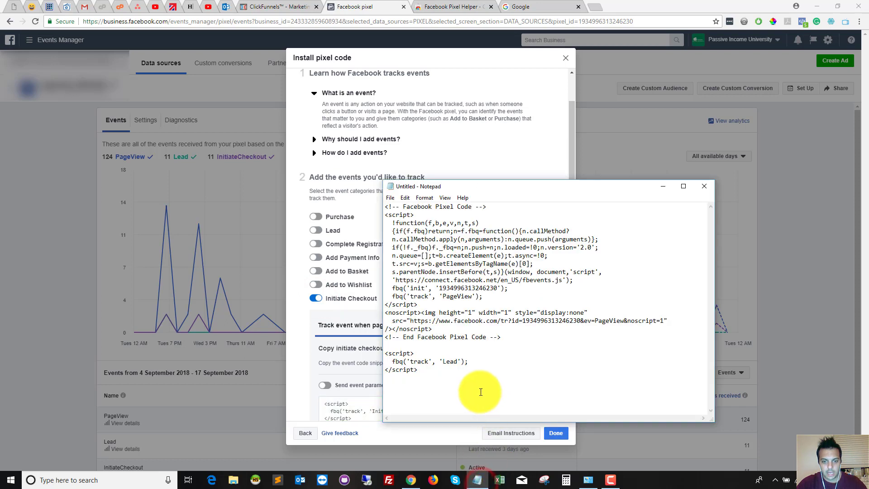
pyautogui.hotkey('ctrl', 'v')
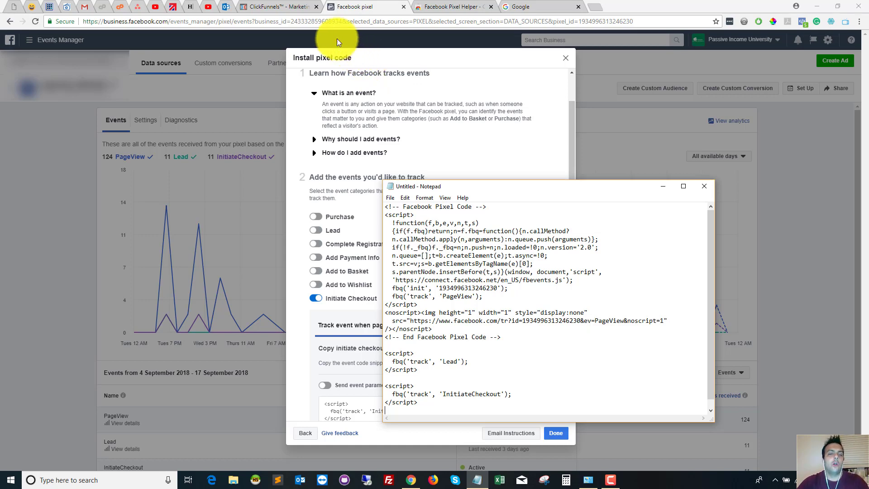
# - Return to the ClickFunnels tab showing the funnel's Optin step with Control and Variation pages
pyautogui.click(284, 5)
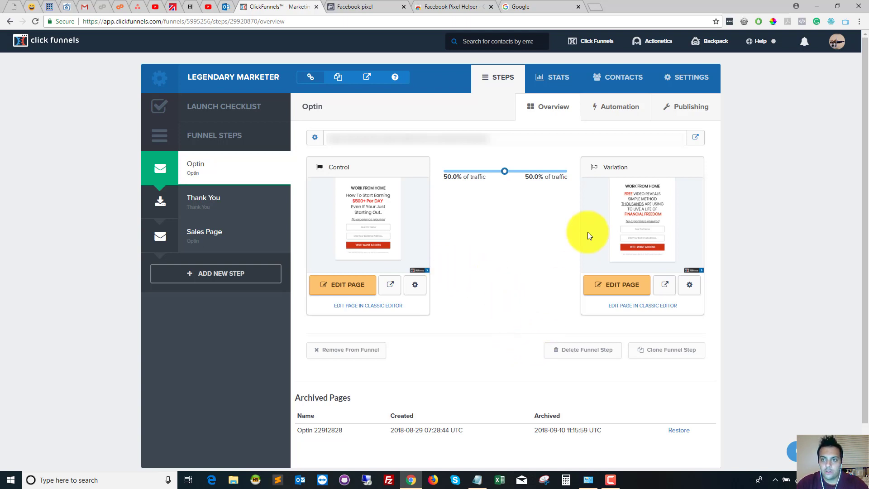
# - In funnel settings, enlarge the Head Tracking Code box and delete all existing code
pyautogui.click(679, 83)
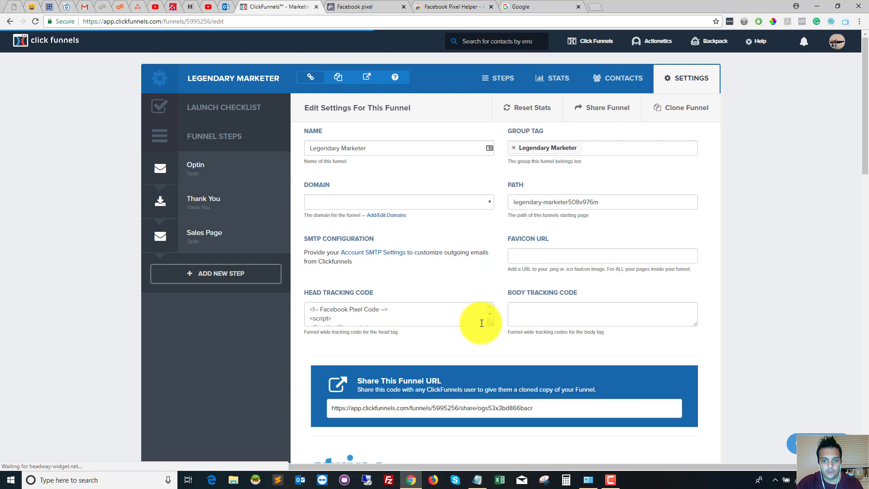
pyautogui.moveTo(491, 324); pyautogui.dragTo(505, 446)
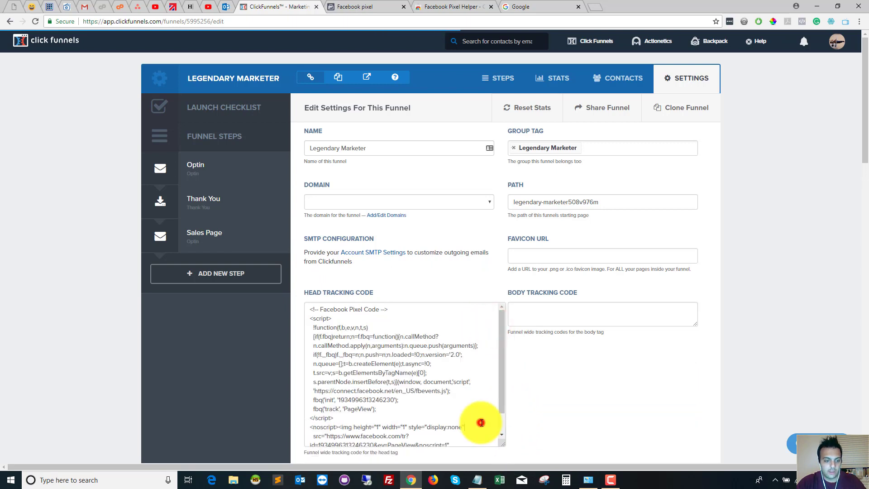
pyautogui.click(481, 423)
pyautogui.hotkey('ctrl', 'a')
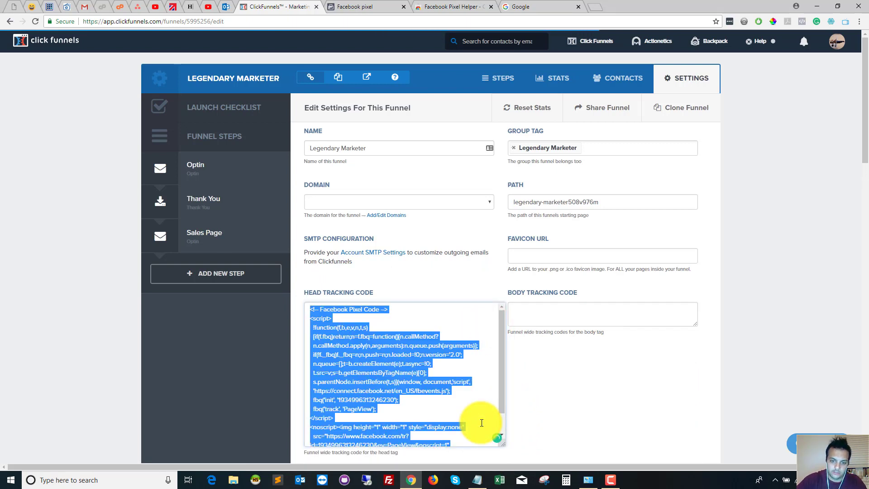
pyautogui.press('Delete')
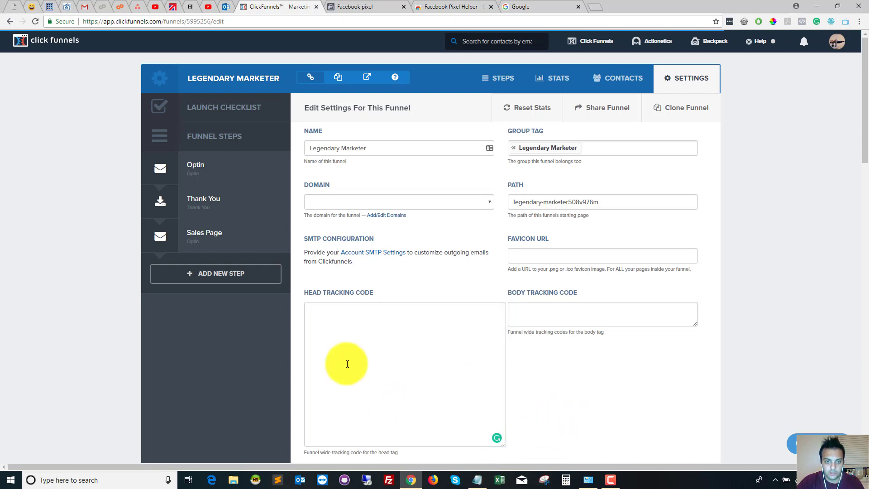
# - Copy the base pixel code from Notepad and paste it into the Head Tracking Code box
pyautogui.click(478, 480)
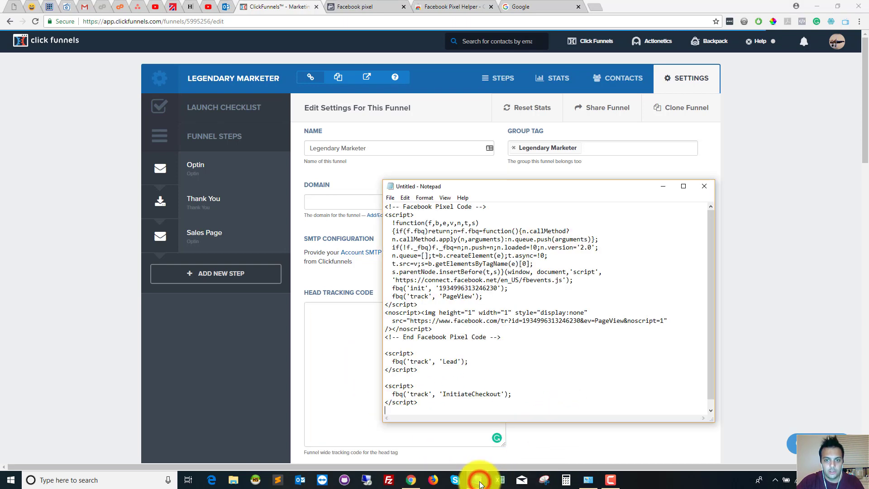
pyautogui.click(498, 337)
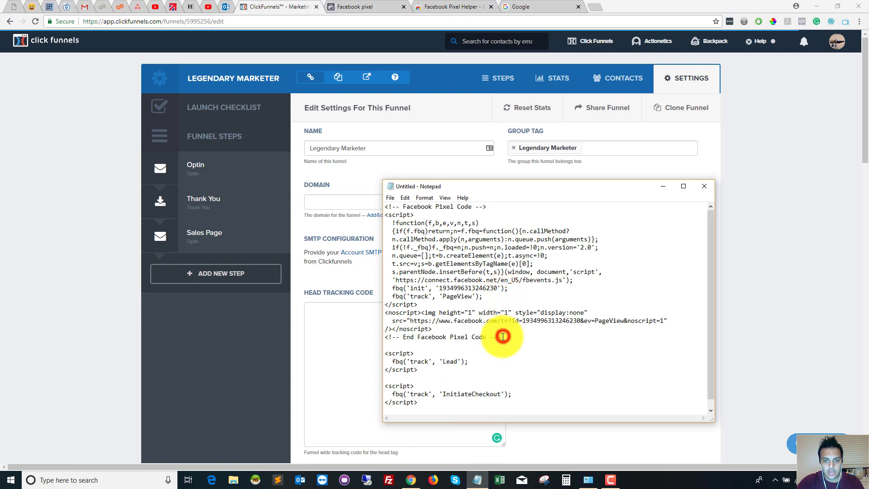
pyautogui.moveTo(498, 337); pyautogui.dragTo(352, 205)
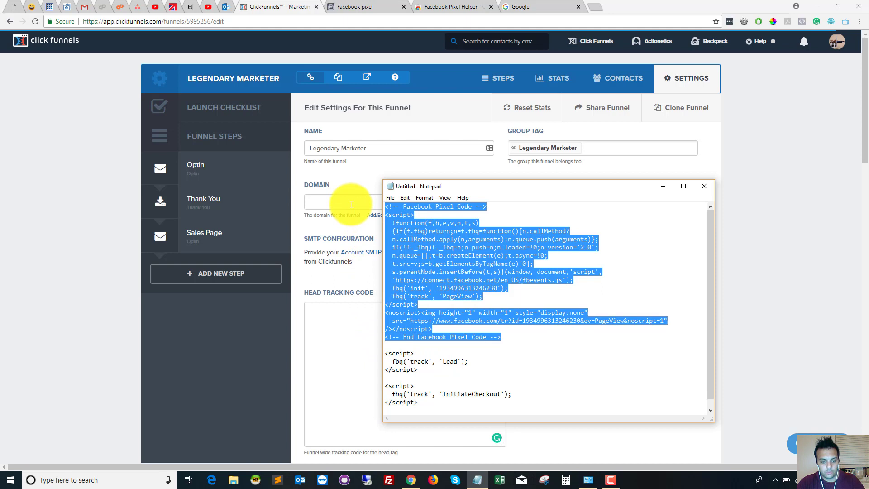
pyautogui.click(355, 328)
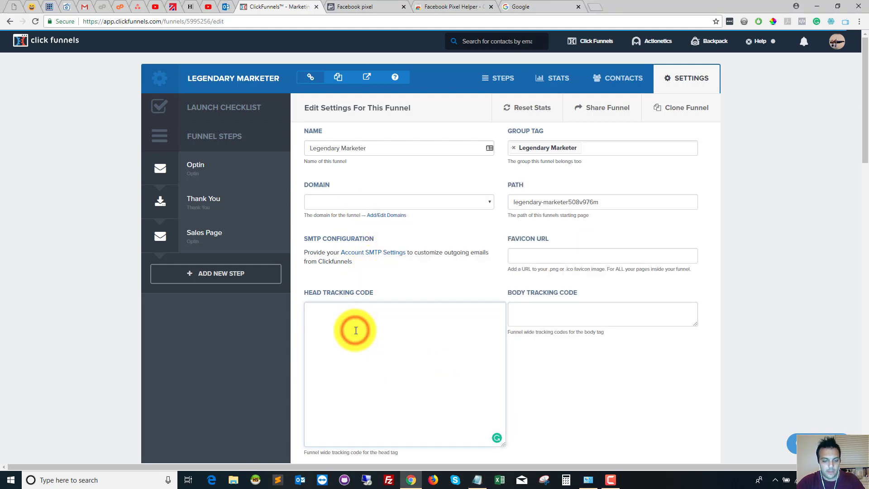
pyautogui.rightClick(356, 330)
pyautogui.click(380, 247)
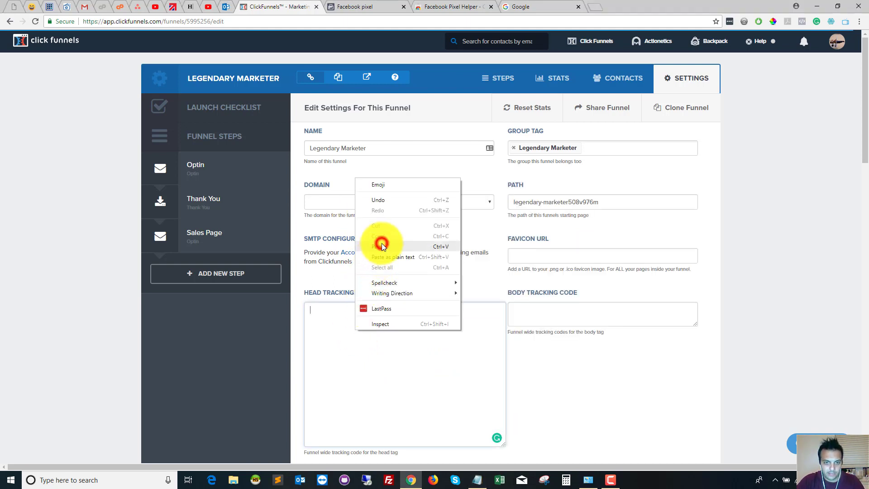
pyautogui.moveTo(863, 104); pyautogui.dragTo(850, 414)
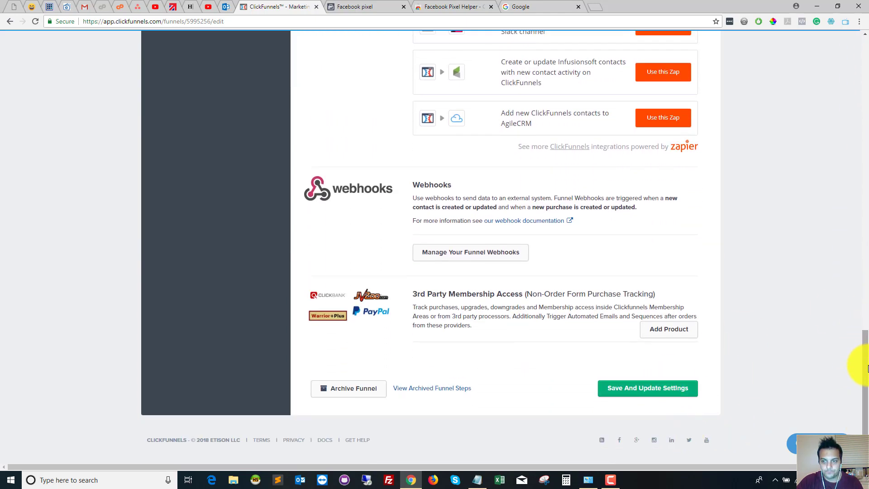
pyautogui.moveTo(860, 362); pyautogui.dragTo(856, 67)
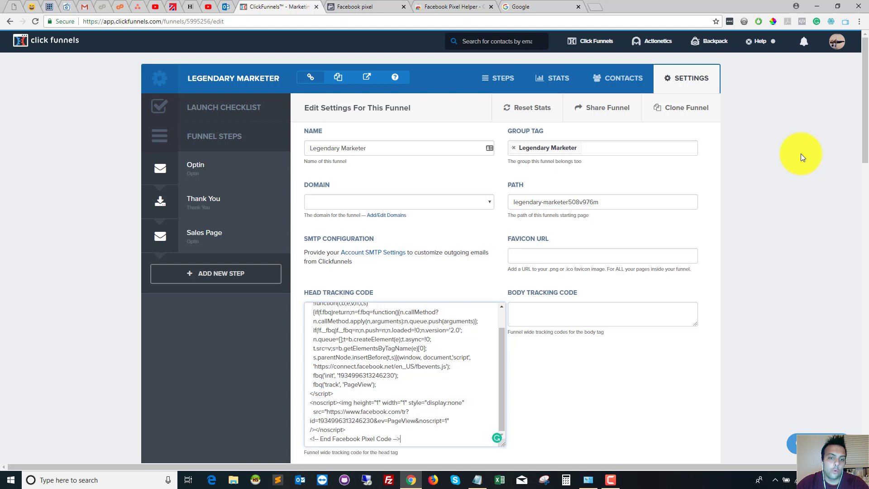
pyautogui.click(386, 384)
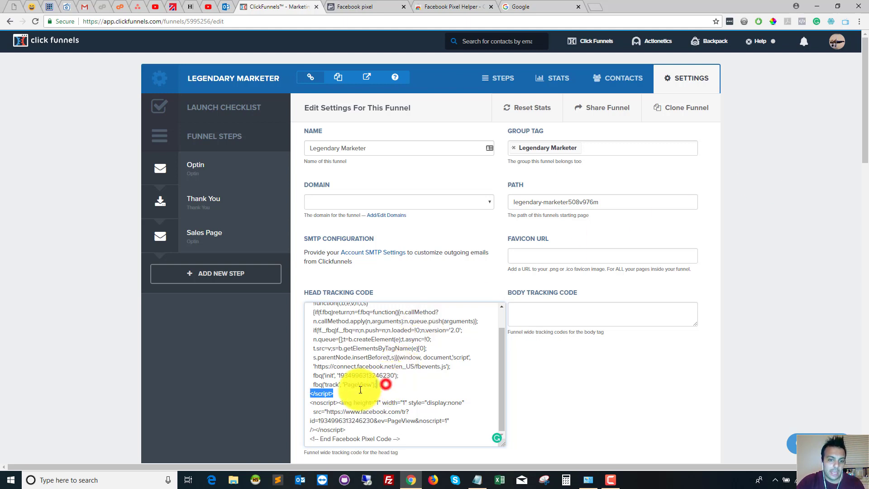
pyautogui.keyDown('shift'); pyautogui.click(312, 386); pyautogui.keyUp('shift')
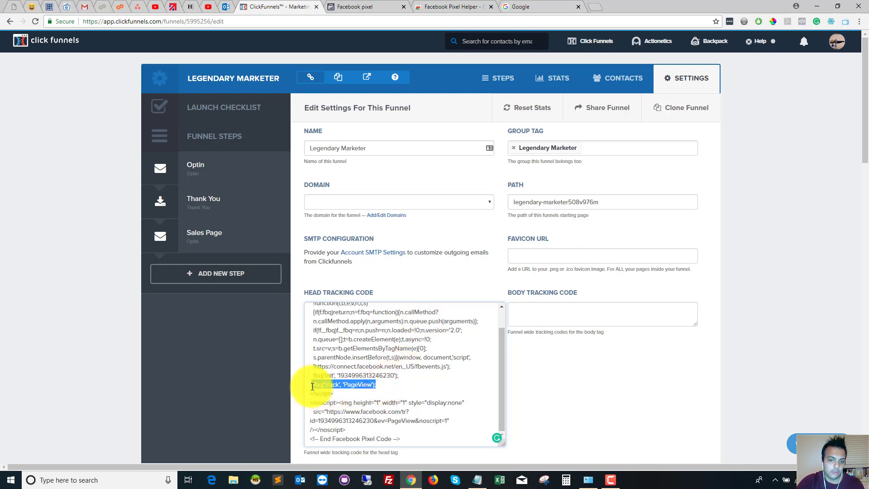
pyautogui.click(402, 397)
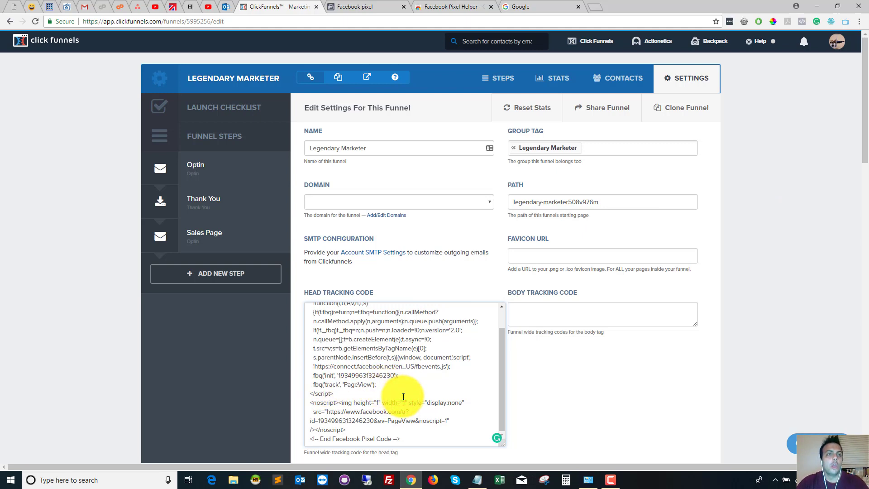
pyautogui.click(478, 480)
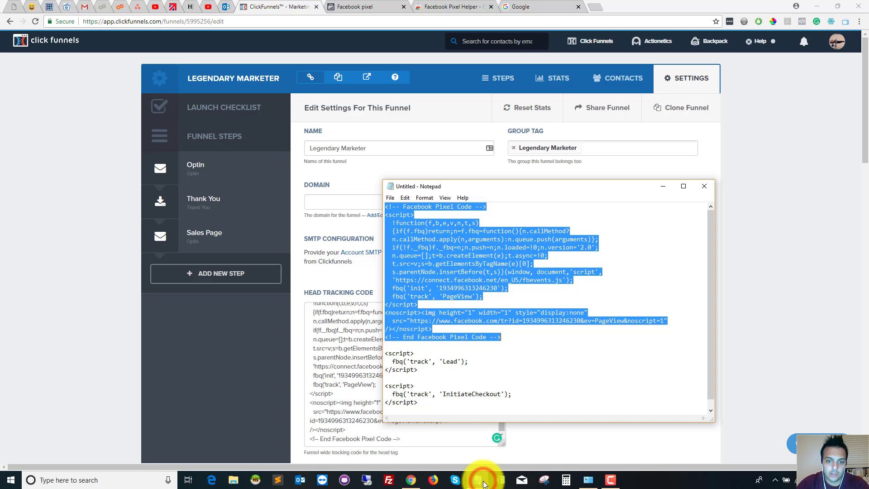
pyautogui.click(490, 354)
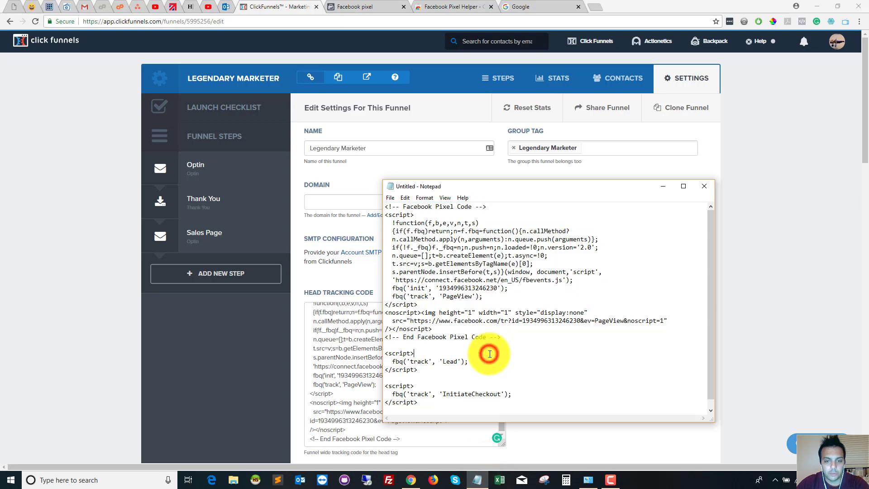
pyautogui.doubleClick(461, 362)
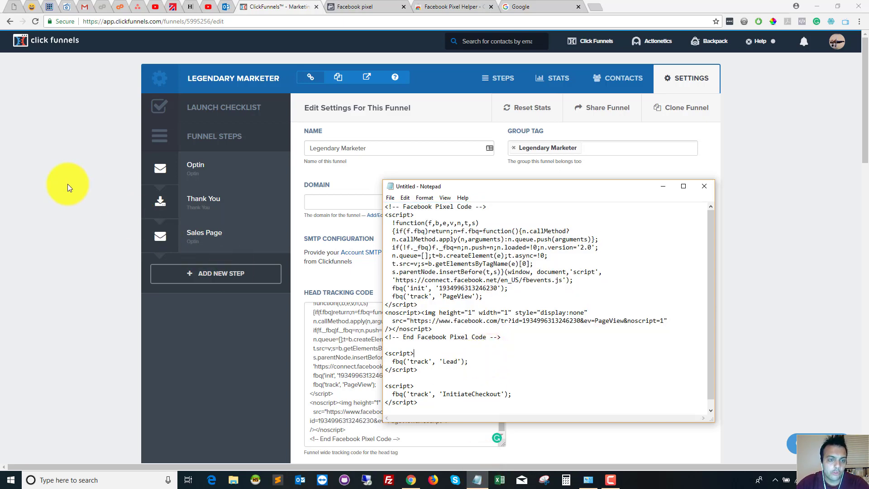
pyautogui.click(67, 184)
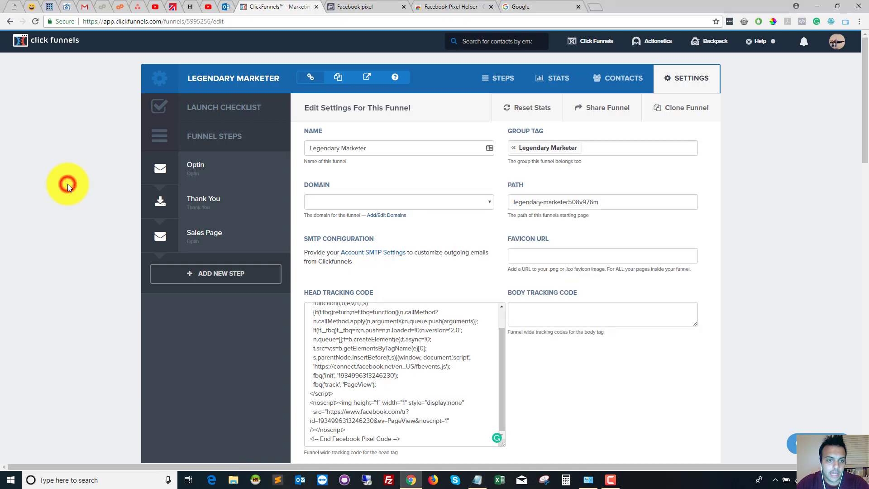
# - Switch from the Optin step to the Thank You step and open its Control page in the editor
pyautogui.click(187, 172)
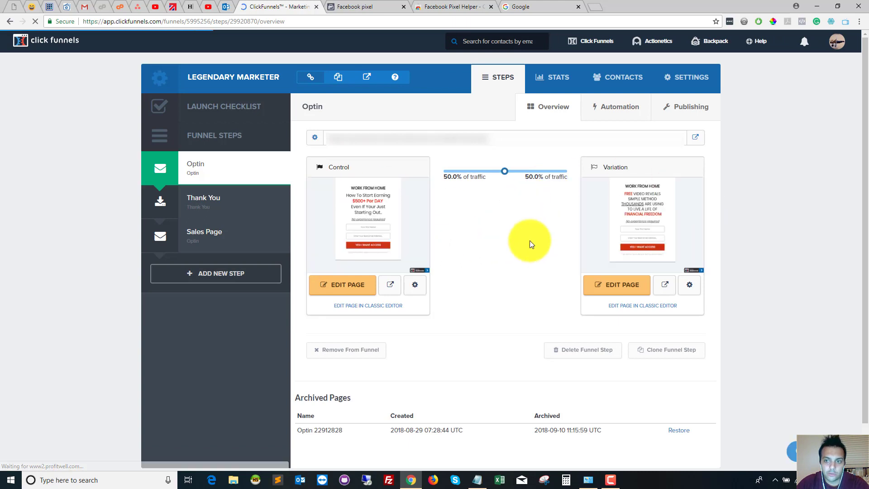
pyautogui.moveTo(584, 201)
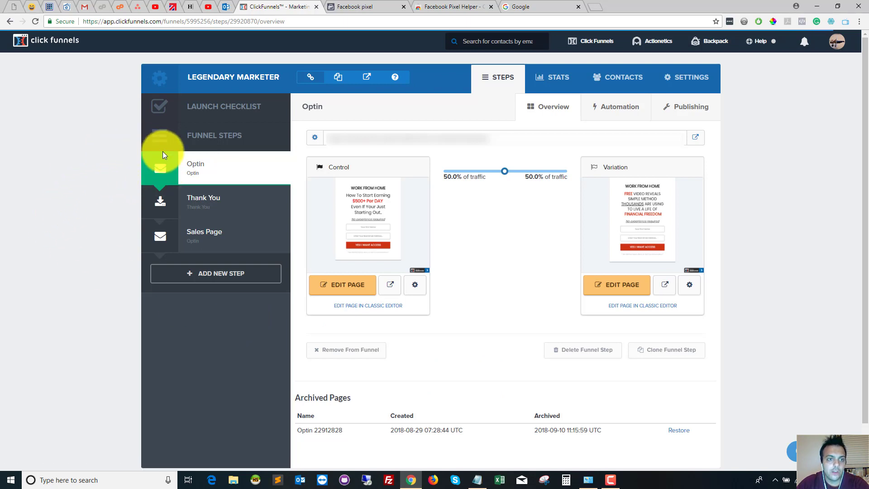
pyautogui.click(191, 199)
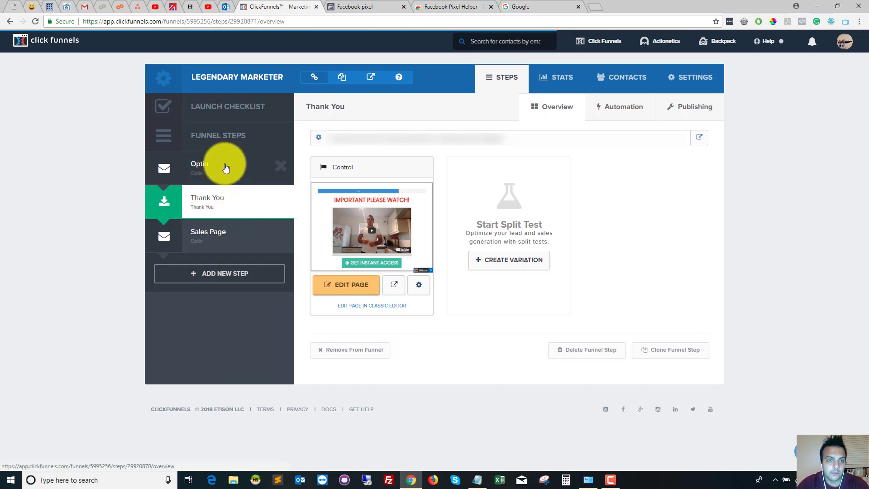
pyautogui.click(350, 290)
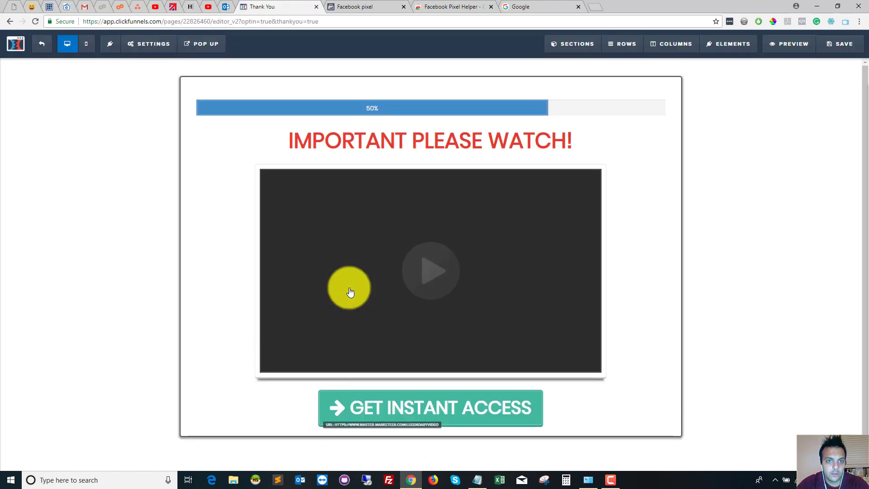
# - Open the page's Tracking Code settings and delete the existing Header Code
pyautogui.click(145, 49)
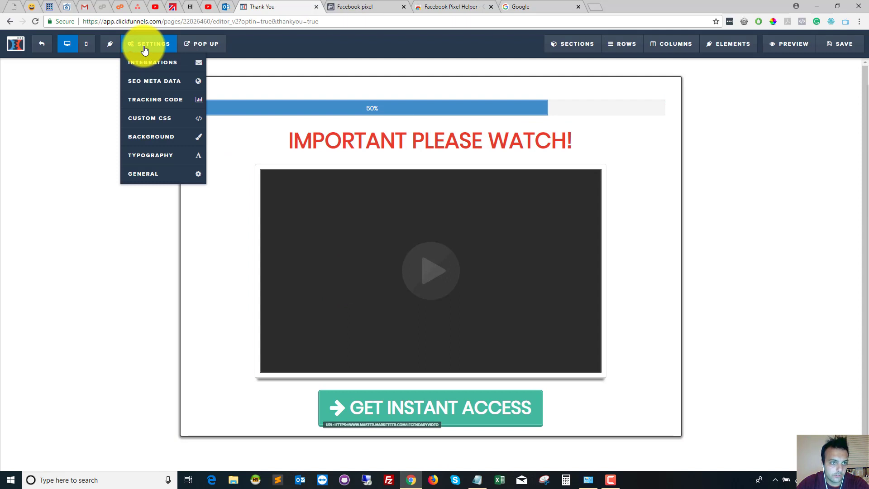
pyautogui.click(182, 109)
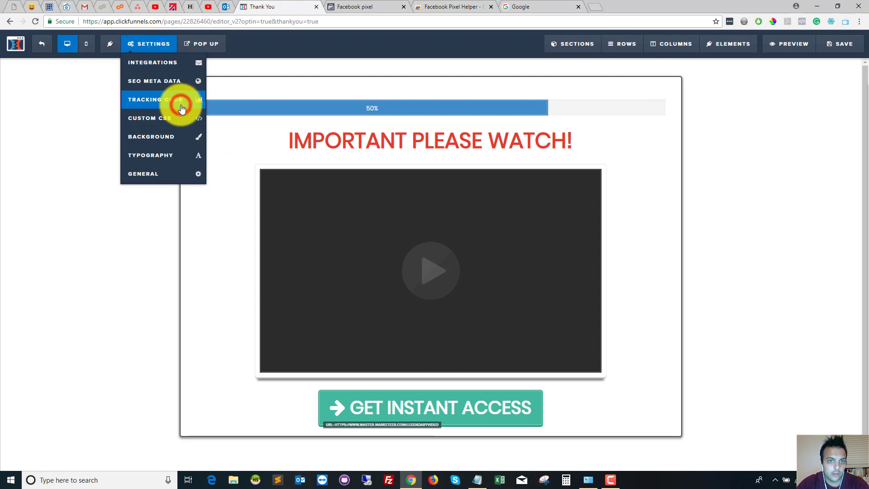
pyautogui.click(331, 127)
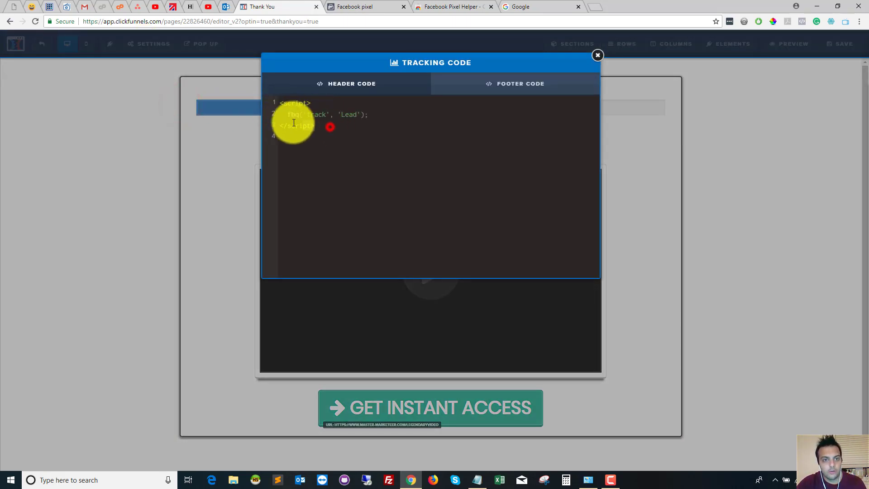
pyautogui.moveTo(294, 123); pyautogui.dragTo(268, 101)
pyautogui.press('BackSpace')
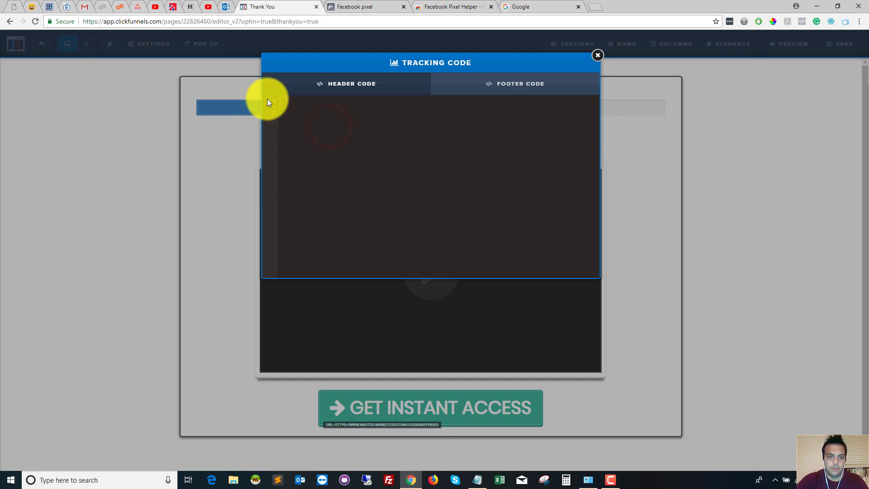
# - Copy the fbq('track', 'Lead') script from Notepad and paste it into Header Code
pyautogui.click(477, 480)
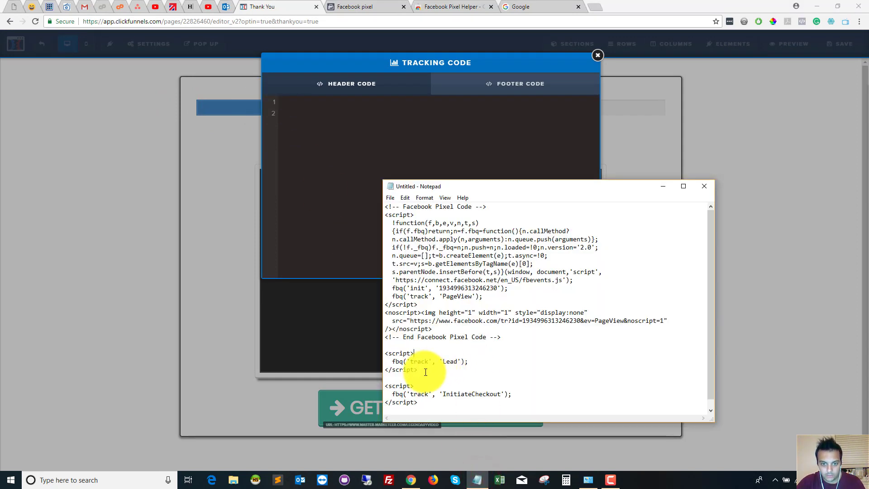
pyautogui.moveTo(420, 370); pyautogui.dragTo(380, 355)
pyautogui.hotkey('ctrl', 'c')
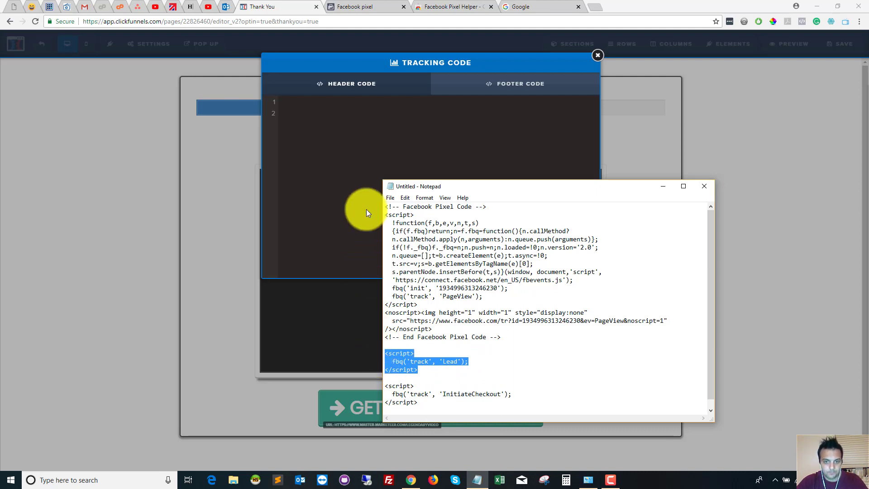
pyautogui.click(354, 130)
pyautogui.hotkey('ctrl', 'v')
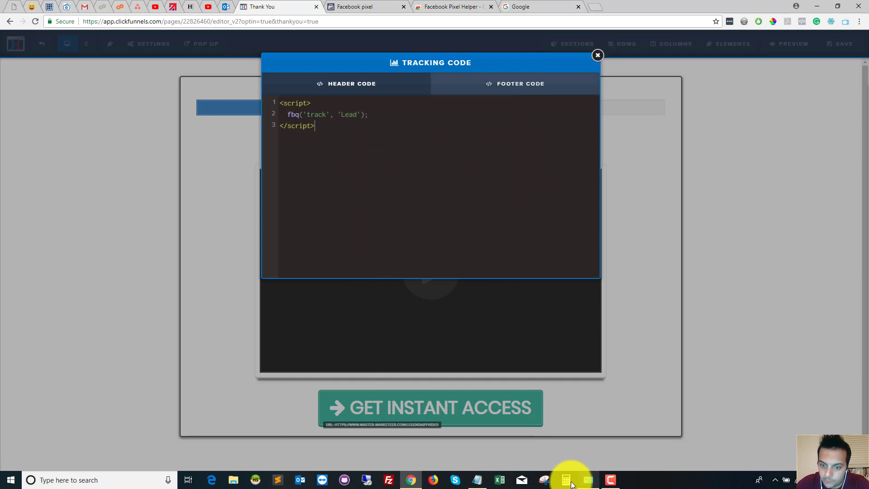
# - Copy the whole Facebook Pixel Code block from Notepad and paste it into Header Code
pyautogui.click(477, 480)
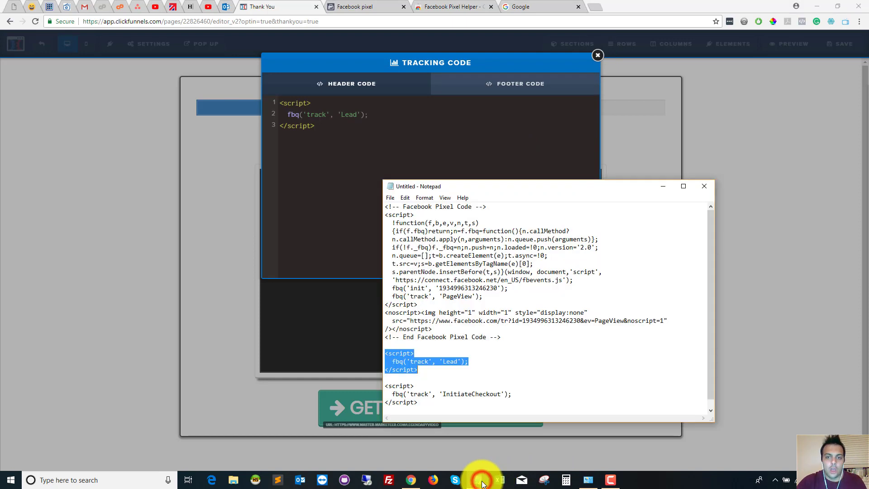
pyautogui.click(473, 344)
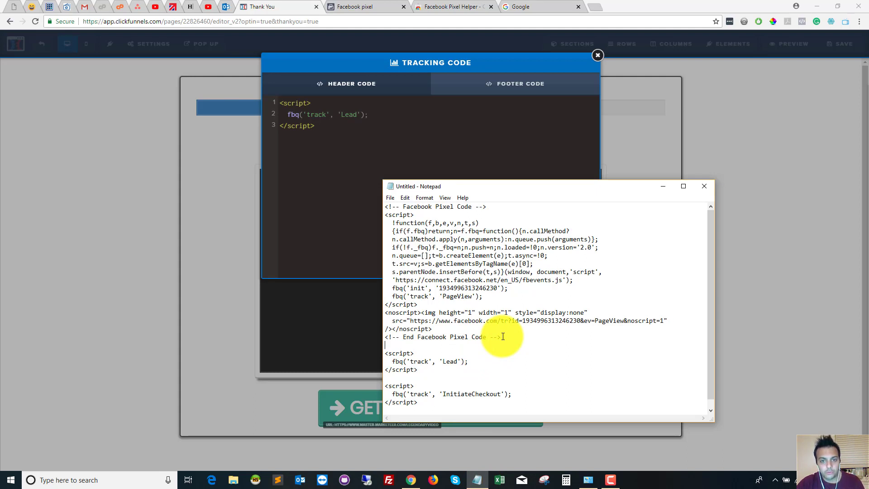
pyautogui.click(503, 337)
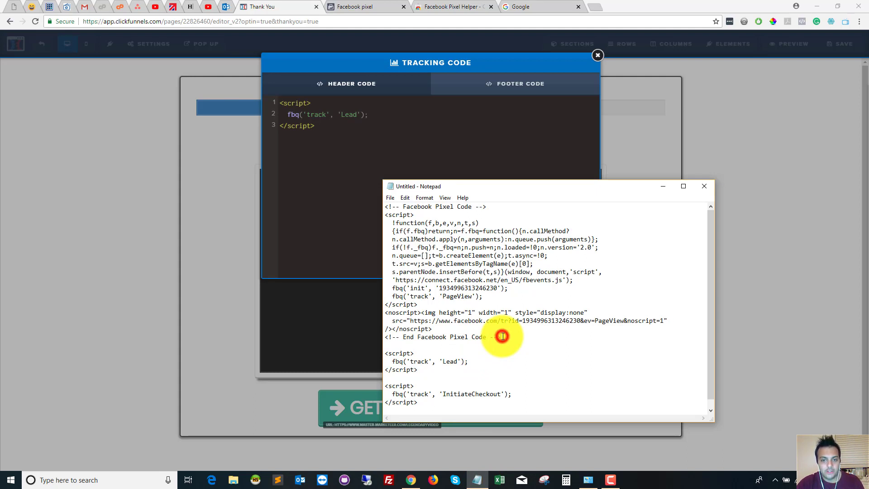
pyautogui.moveTo(472, 337); pyautogui.dragTo(377, 207)
pyautogui.hotkey('ctrl', 'c')
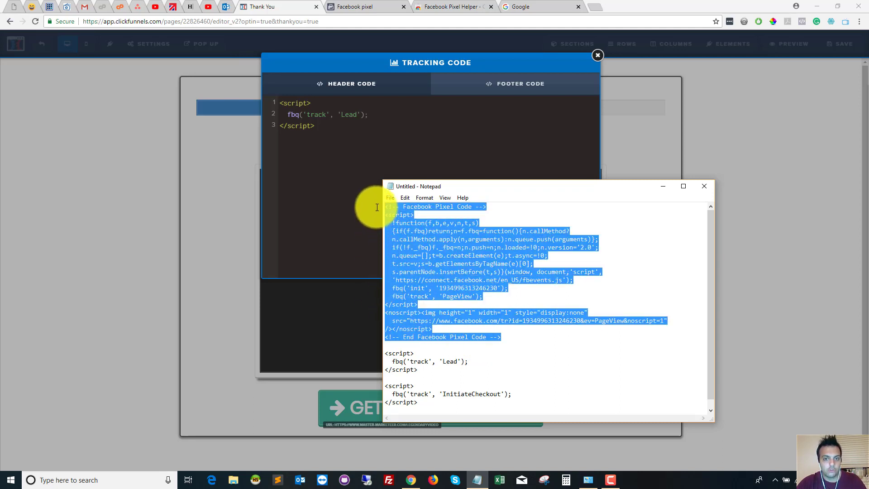
pyautogui.click(343, 127)
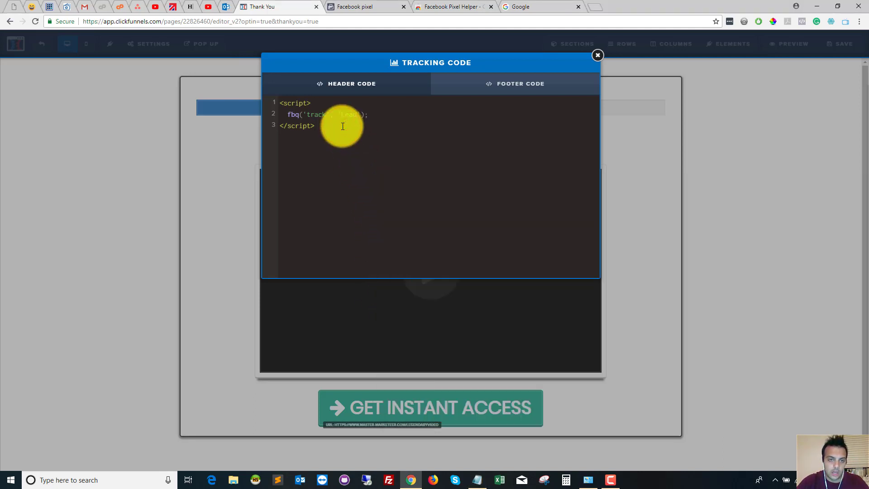
pyautogui.hotkey('ctrl', 'v')
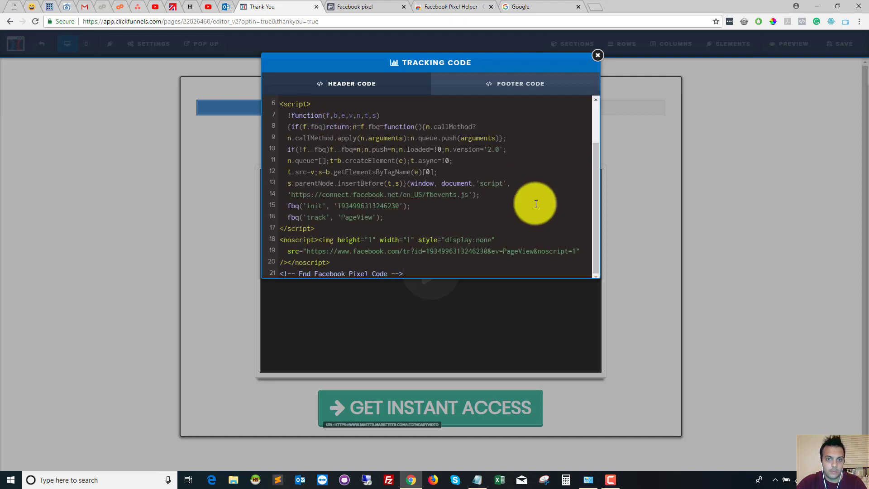
# - Remove the Lead line and its script wrapper, then add a line after PageView
pyautogui.moveTo(596, 164); pyautogui.dragTo(573, 116)
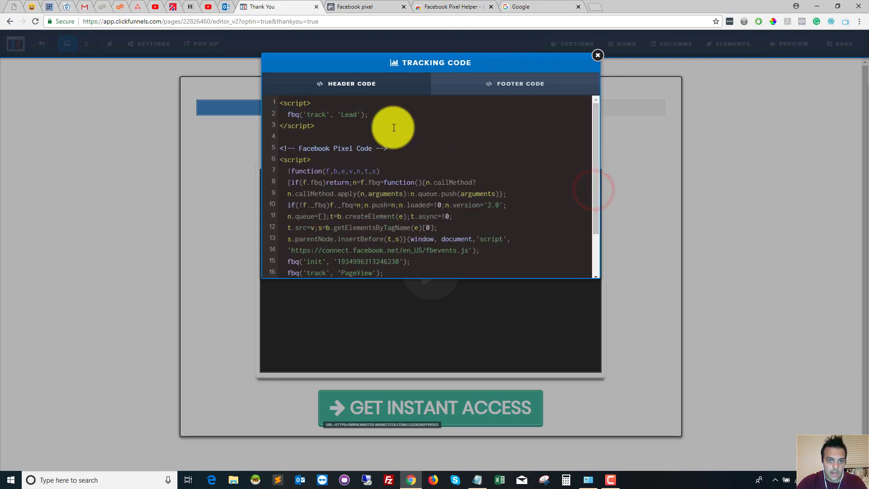
pyautogui.moveTo(376, 115); pyautogui.dragTo(285, 115)
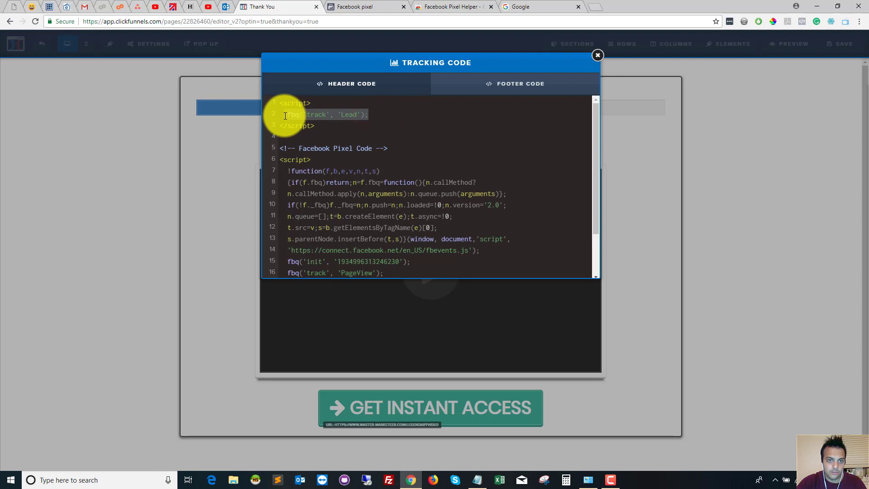
pyautogui.press('Delete')
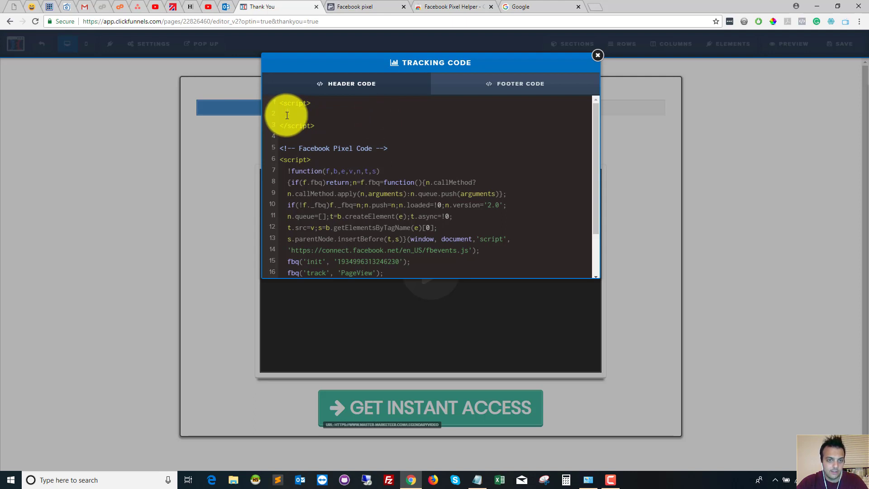
pyautogui.moveTo(315, 127); pyautogui.dragTo(254, 95)
pyautogui.press('Delete')
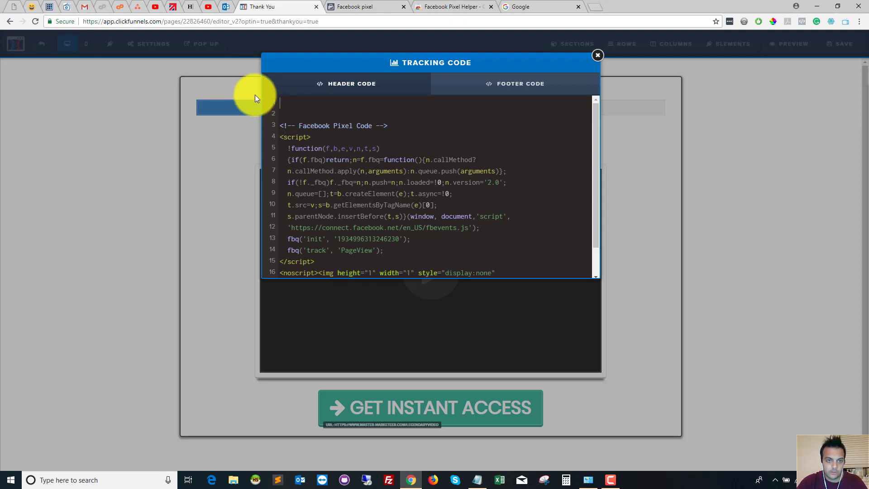
pyautogui.click(279, 124)
pyautogui.press('BackSpace')
pyautogui.press('BackSpace')
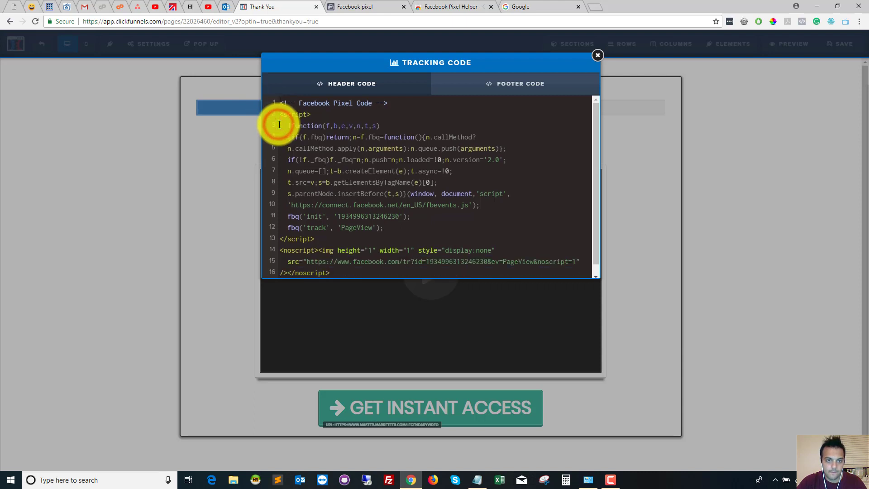
pyautogui.click(387, 228)
pyautogui.press('Return')
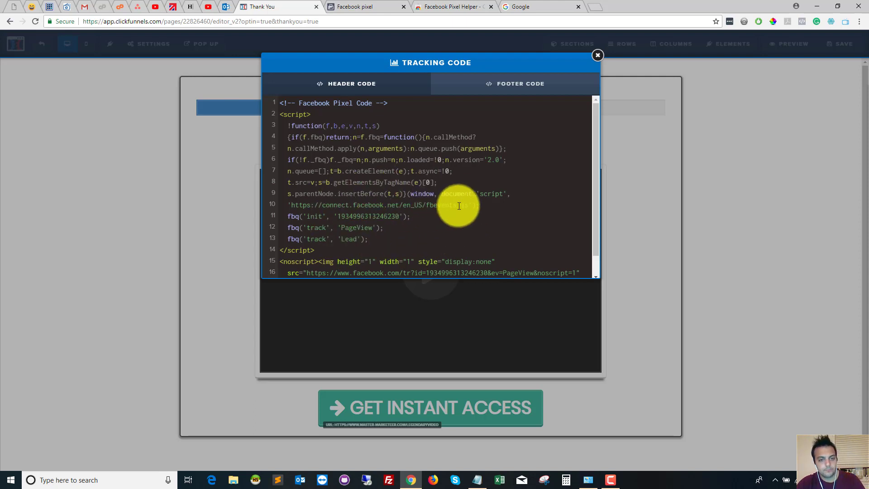
# - Undo back to only the Lead script, close the tracking code settings, and exit the editor
pyautogui.hotkey('ctrl', 'z')
pyautogui.hotkey('ctrl', 'z')
pyautogui.hotkey('ctrl', 'z')
pyautogui.hotkey('ctrl', 'z')
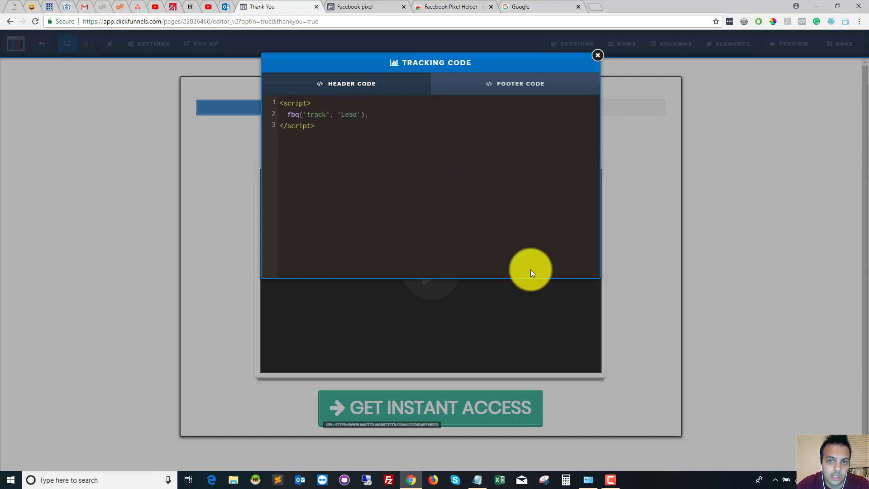
pyautogui.click(599, 55)
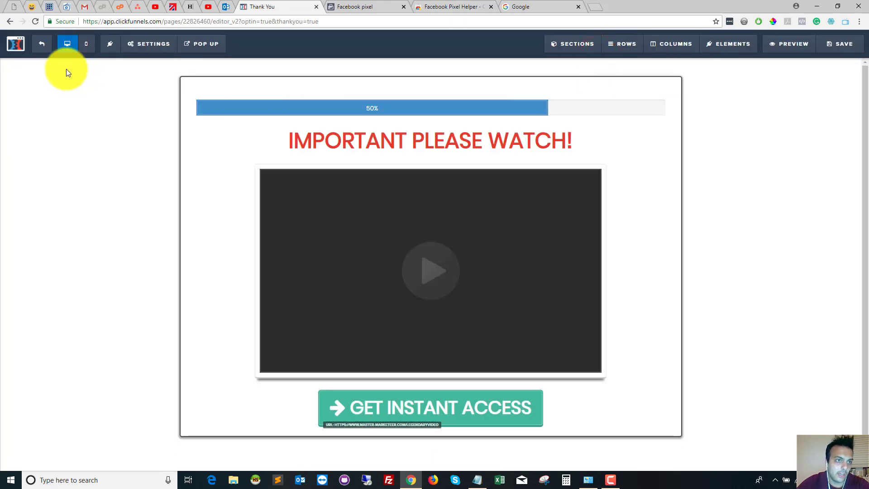
pyautogui.click(45, 49)
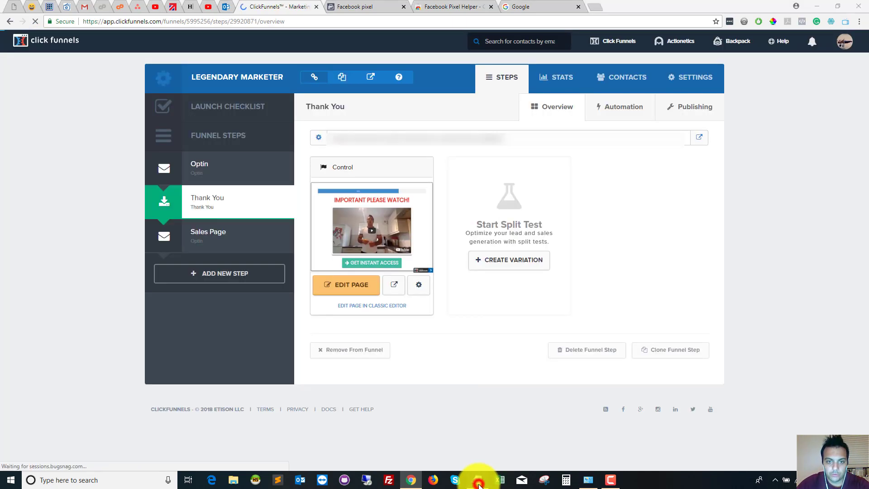
# - Go to the Sales Page funnel step and open its 'FREE VIDEO' page in the editor
pyautogui.click(478, 480)
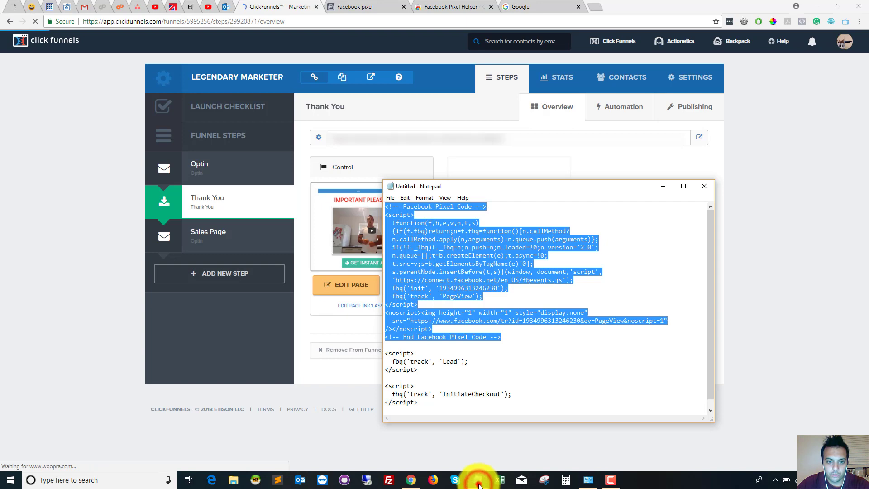
pyautogui.click(477, 480)
pyautogui.click(249, 245)
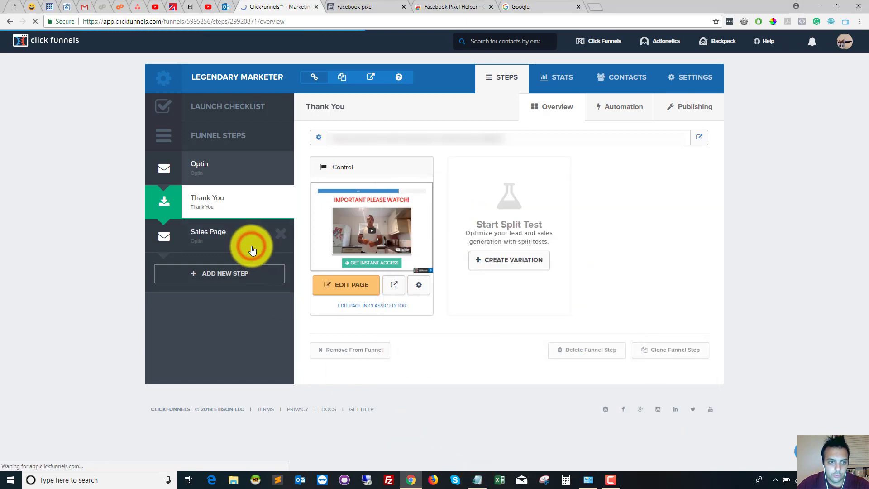
pyautogui.click(477, 480)
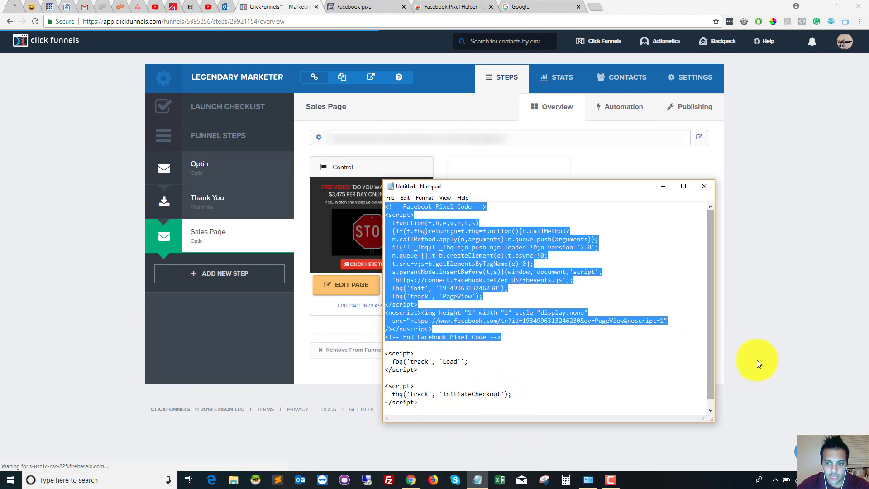
pyautogui.click(789, 370)
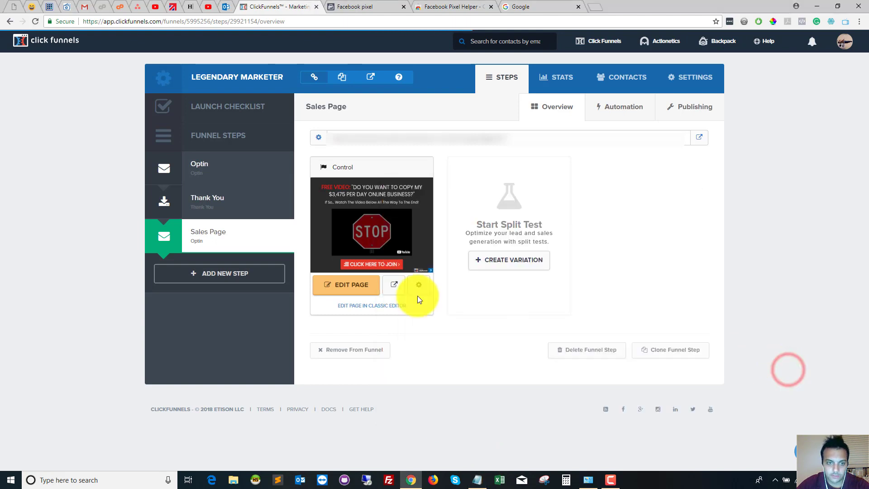
pyautogui.click(357, 290)
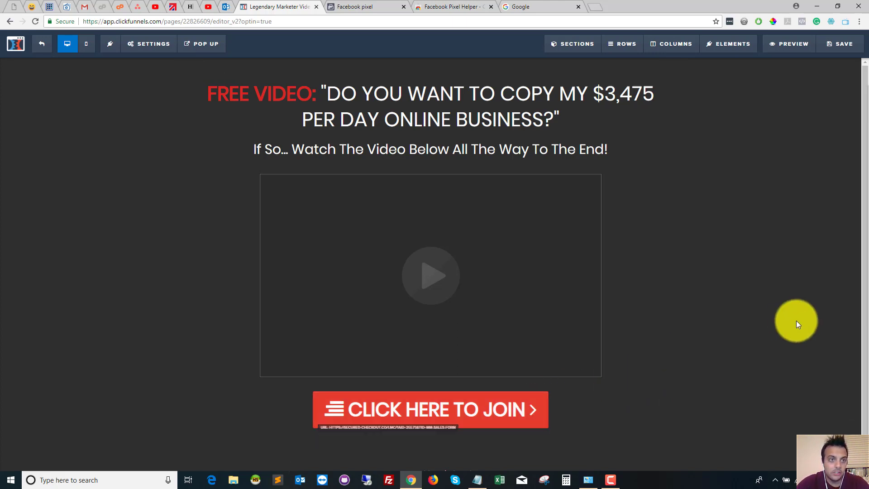
pyautogui.click(151, 47)
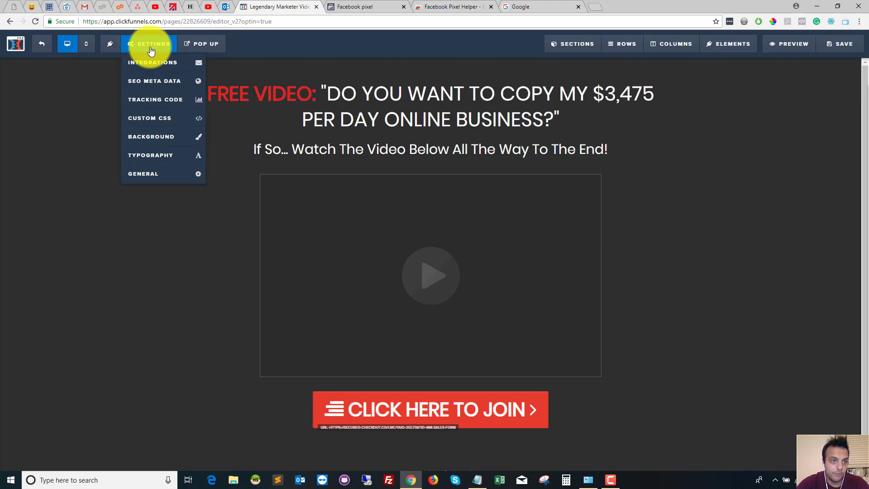
pyautogui.click(153, 99)
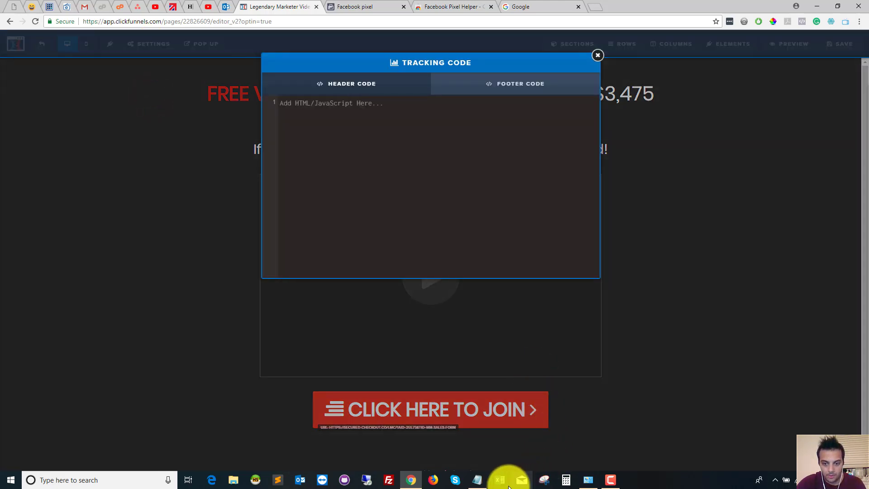
pyautogui.click(478, 480)
pyautogui.moveTo(438, 404); pyautogui.dragTo(380, 389)
pyautogui.hotkey('ctrl', 'c')
pyautogui.click(322, 168)
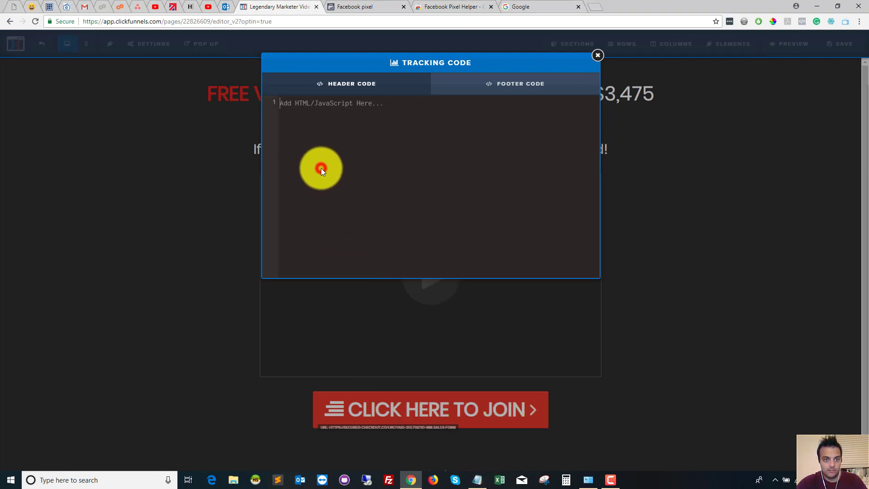
pyautogui.hotkey('ctrl', 'v')
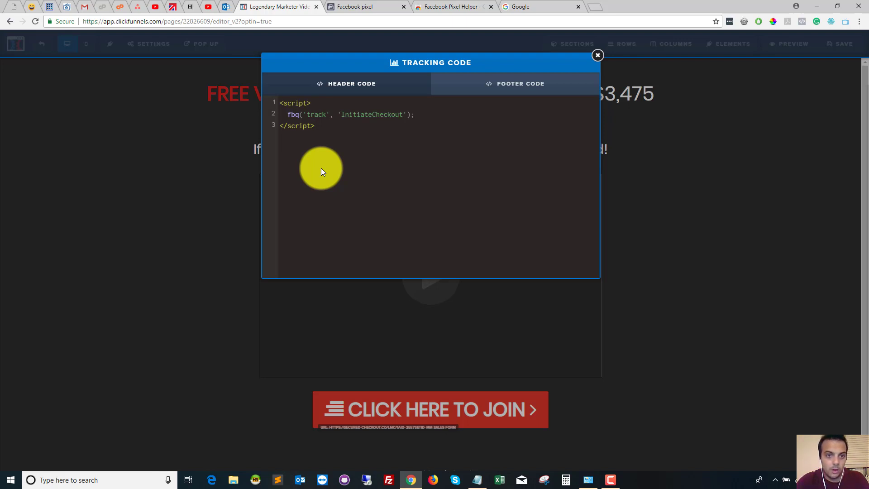
pyautogui.hotkey('ctrl', 'a')
pyautogui.press('BackSpace')
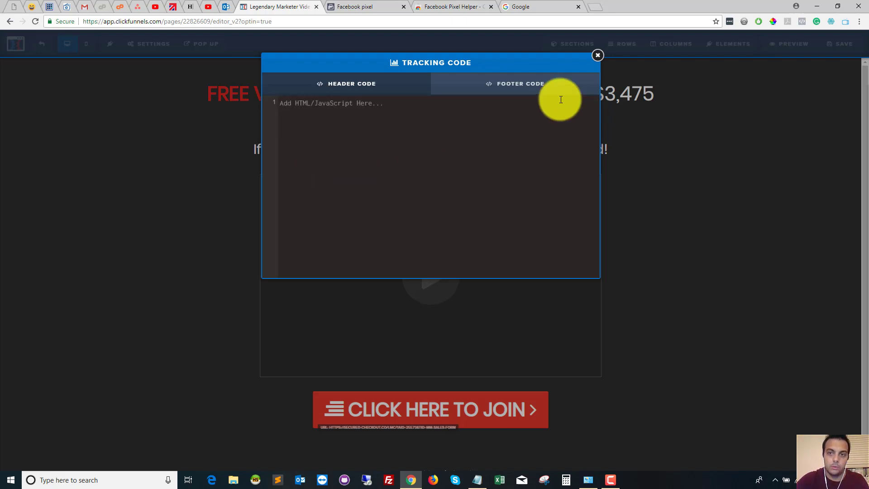
pyautogui.click(598, 56)
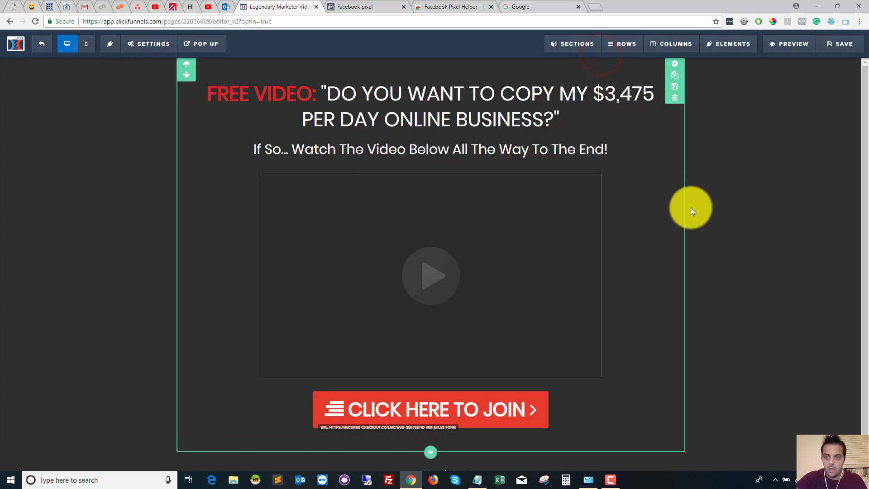
# - Copy the Join button's CSS ID #tmp_button-90556 into the Notepad notes after 'Button:'
pyautogui.moveTo(864, 205); pyautogui.dragTo(864, 245)
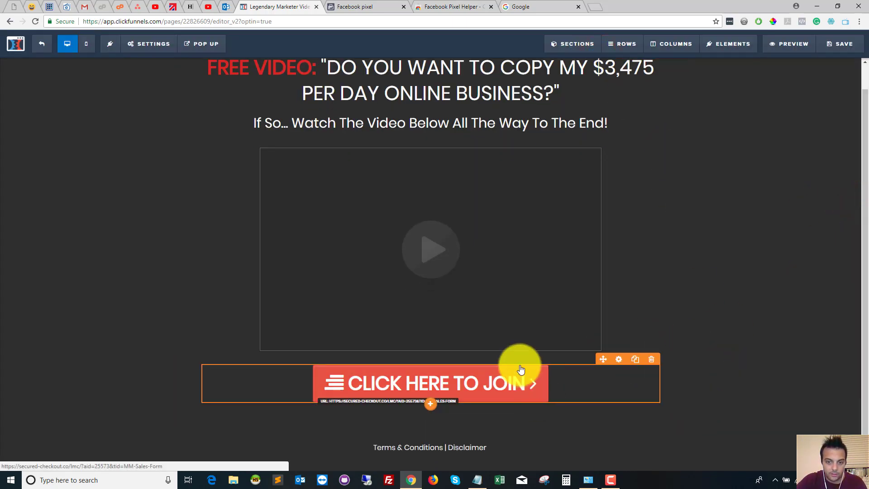
pyautogui.click(488, 388)
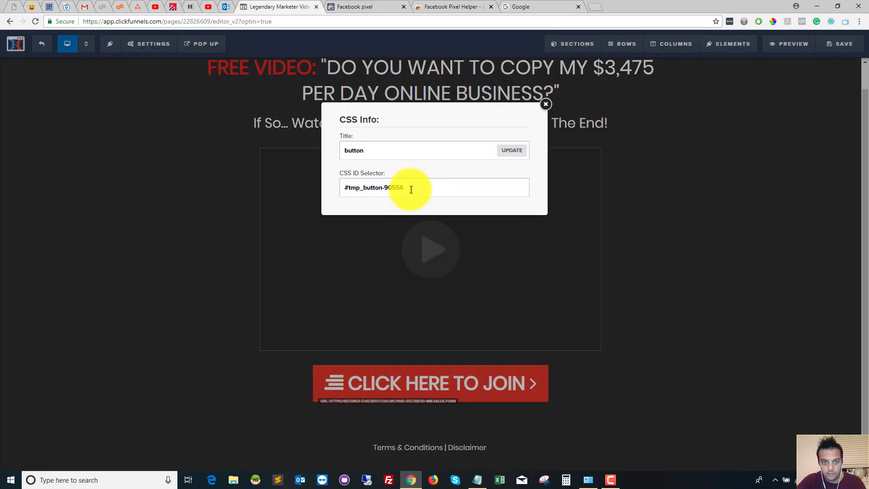
pyautogui.moveTo(411, 189); pyautogui.dragTo(346, 188)
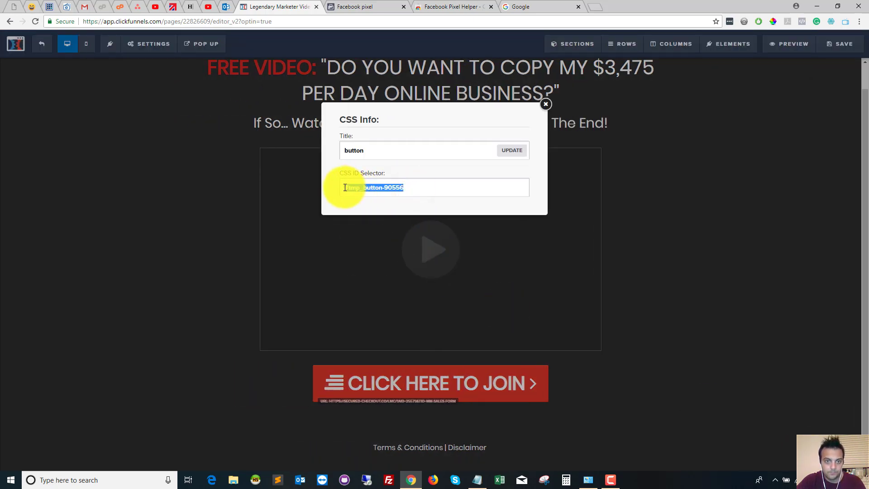
pyautogui.rightClick(345, 188)
pyautogui.click(362, 193)
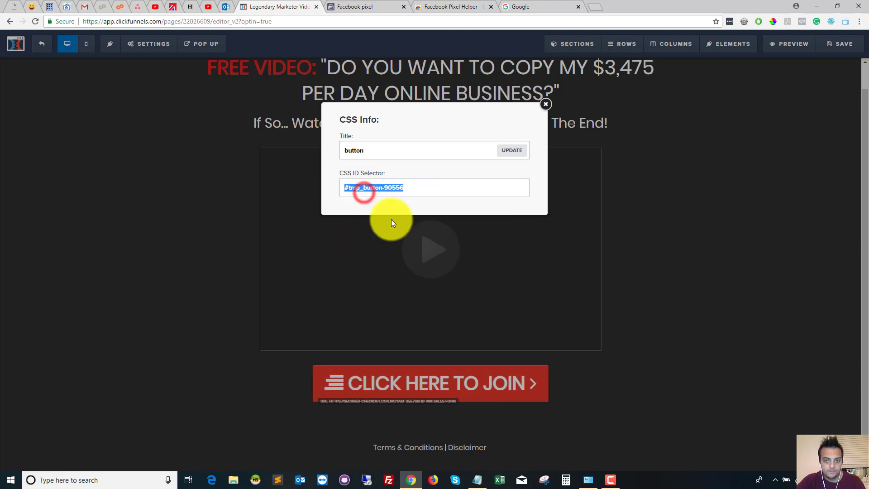
pyautogui.click(479, 480)
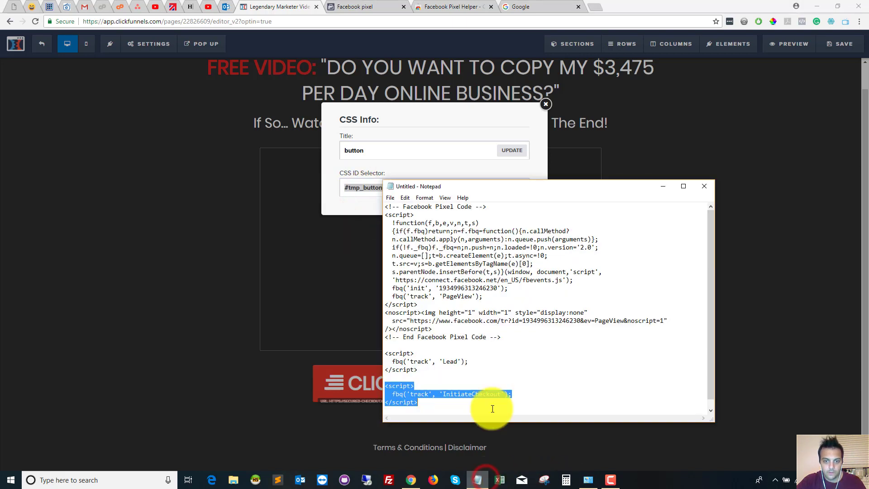
pyautogui.click(443, 401)
pyautogui.scroll(-1, 443, 398)
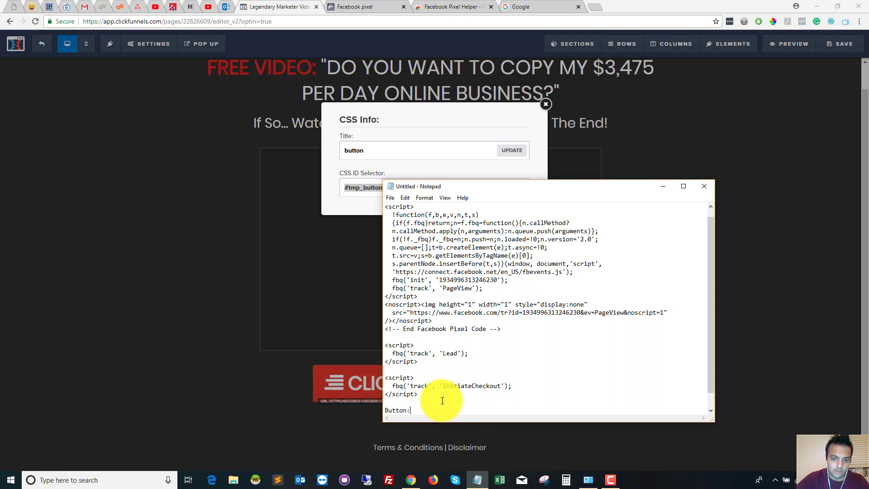
pyautogui.hotkey('ctrl', 'v')
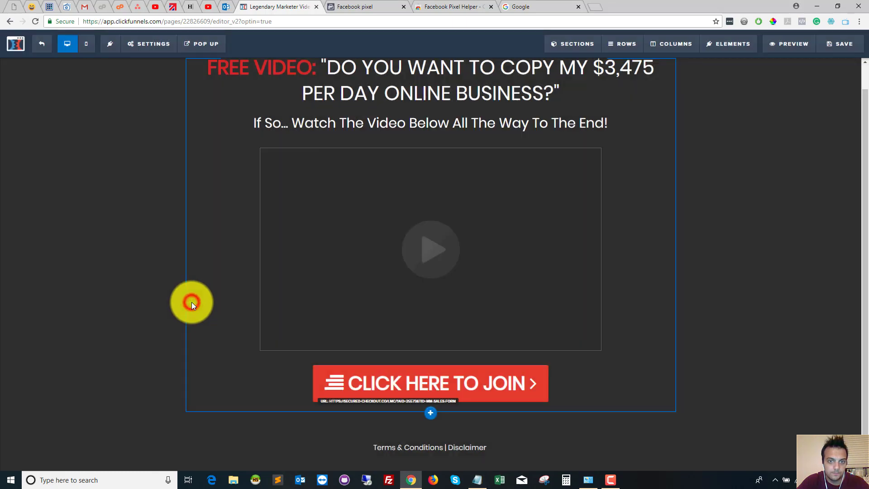
# - Open the page's Footer Code under Tracking Code and delete the old button ID on line 2
pyautogui.click(192, 303)
pyautogui.click(134, 44)
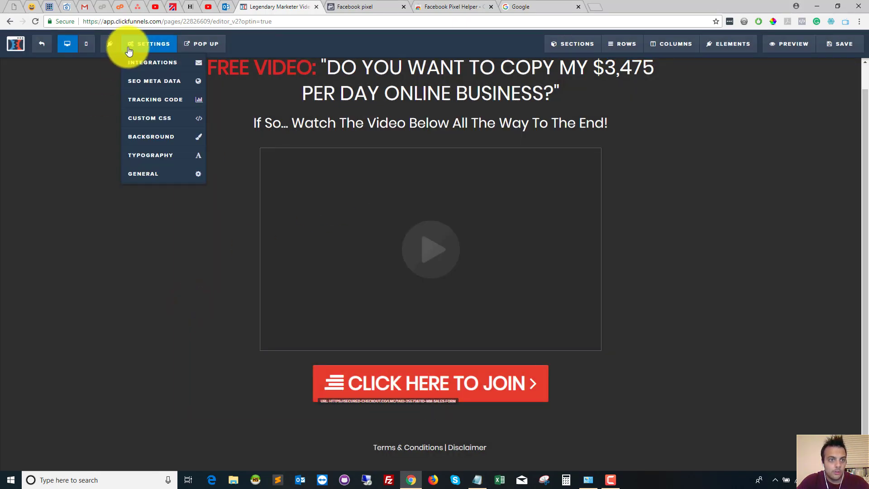
pyautogui.click(143, 100)
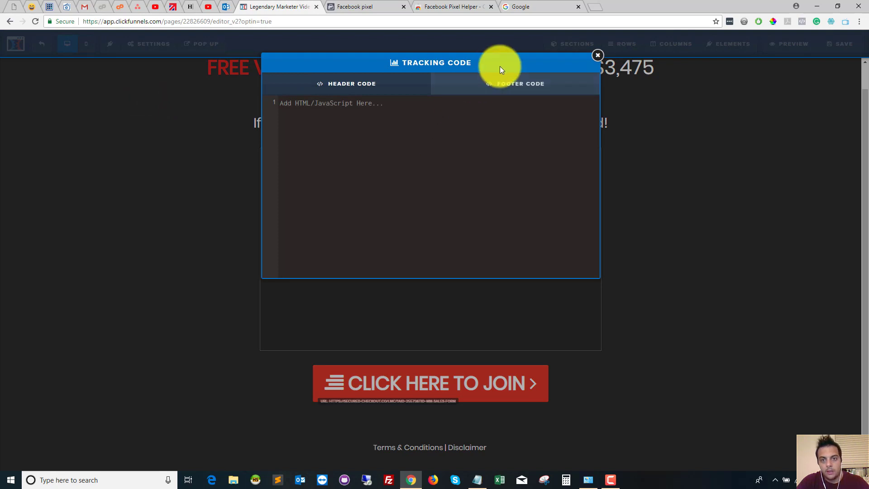
pyautogui.click(540, 88)
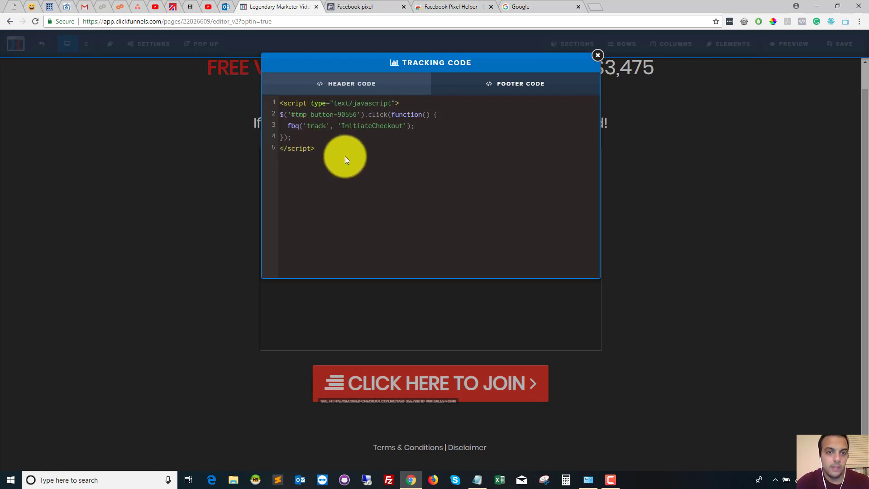
pyautogui.click(358, 114)
pyautogui.press('BackSpace')
pyautogui.press('BackSpace')
pyautogui.press('BackSpace')
pyautogui.press('BackSpace')
pyautogui.press('BackSpace')
pyautogui.press('BackSpace')
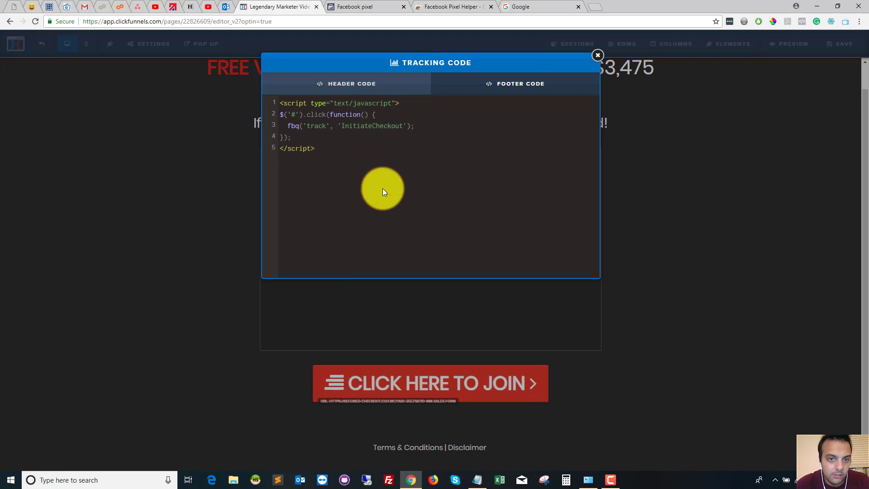
# - Paste tmp_button-90556 from the notes after the # on line 2 of the footer script
pyautogui.click(478, 480)
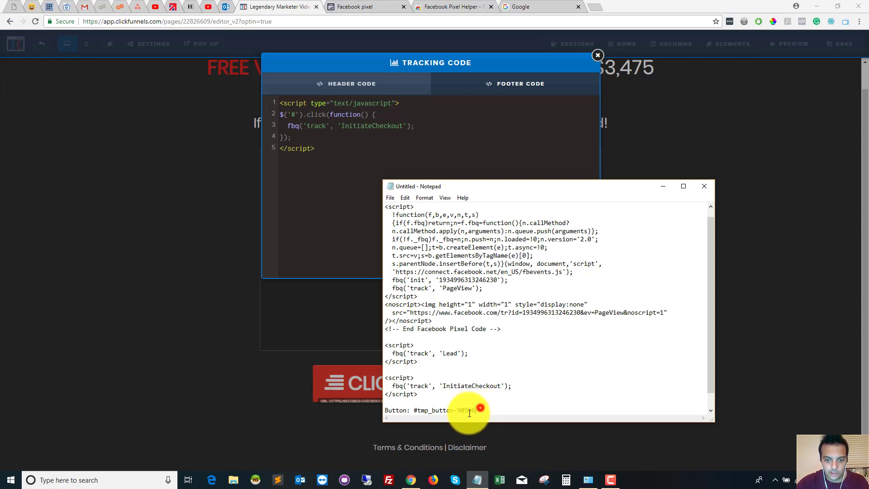
pyautogui.moveTo(480, 408); pyautogui.dragTo(421, 397)
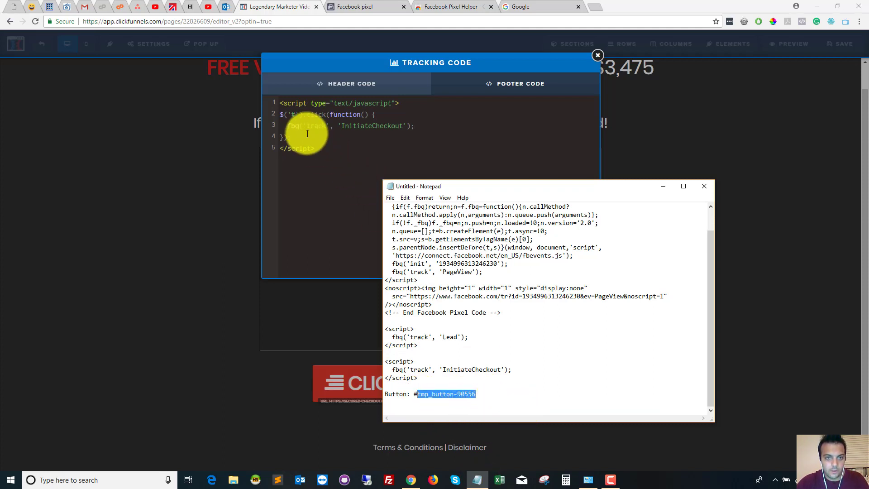
pyautogui.click(295, 114)
pyautogui.hotkey('ctrl', 'v')
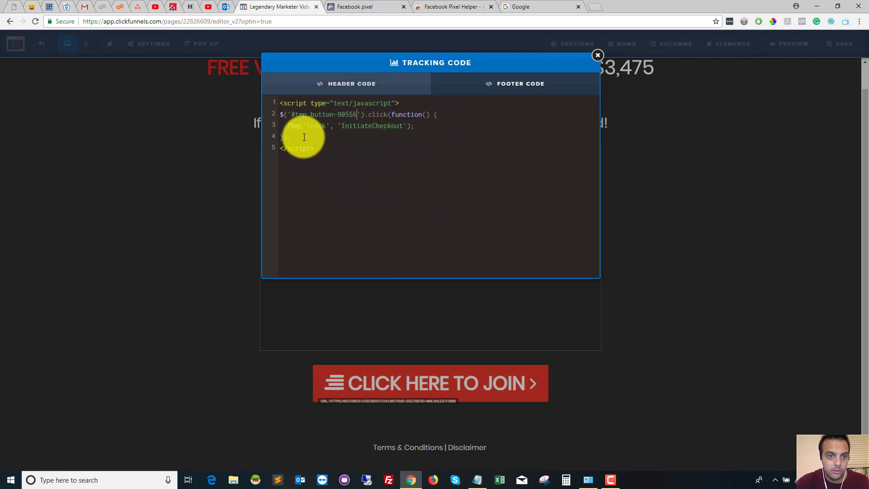
# - Check the button ID and InitiateCheckout lines, then close the tracking code window
pyautogui.moveTo(358, 115); pyautogui.dragTo(295, 115)
pyautogui.click(379, 111)
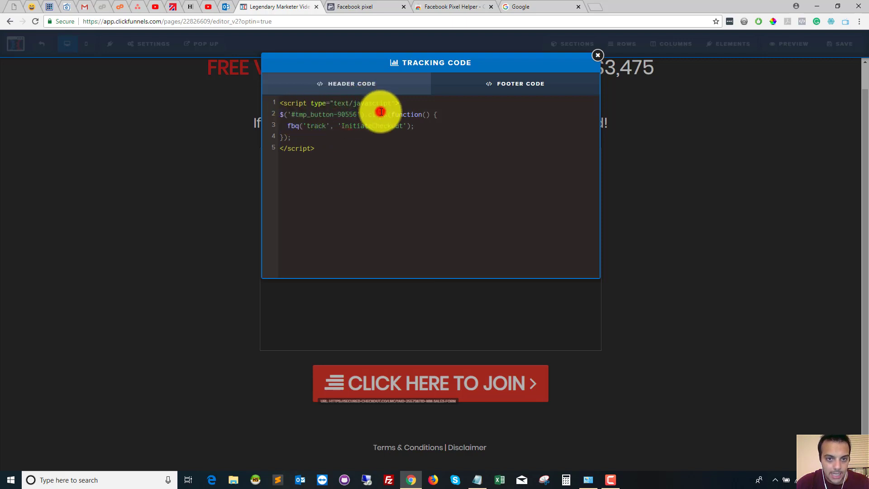
pyautogui.moveTo(428, 127); pyautogui.dragTo(286, 126)
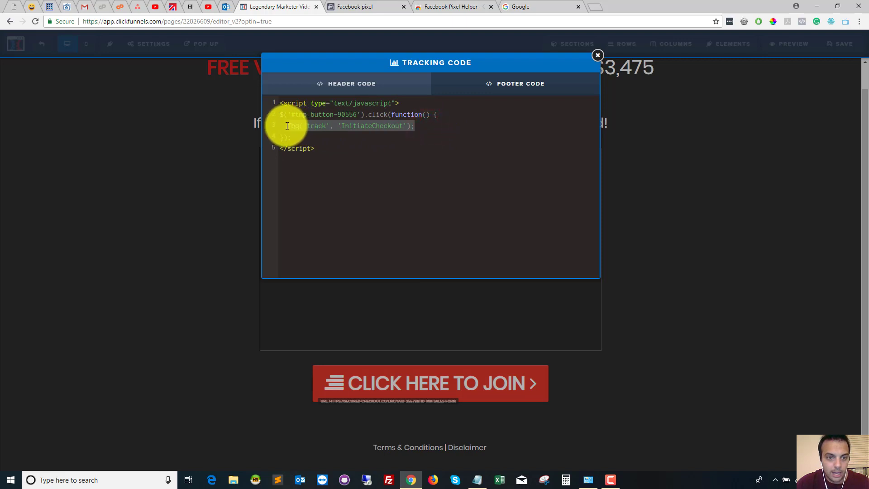
pyautogui.click(400, 156)
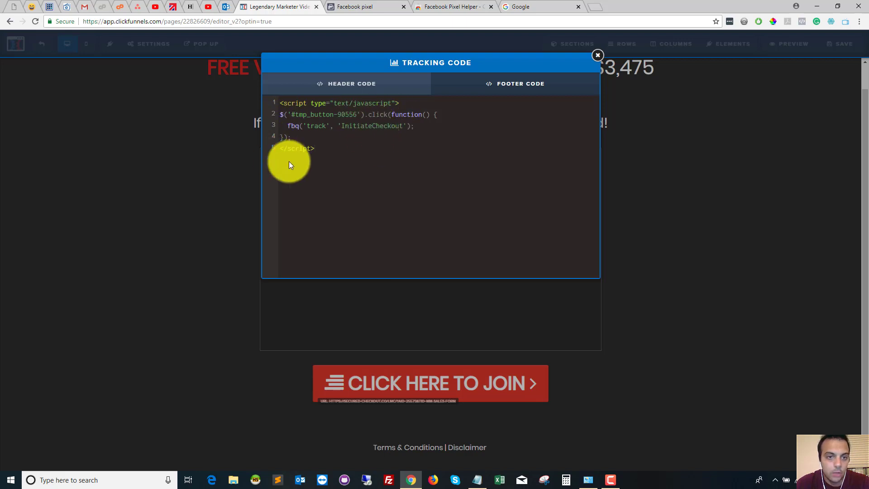
pyautogui.click(599, 58)
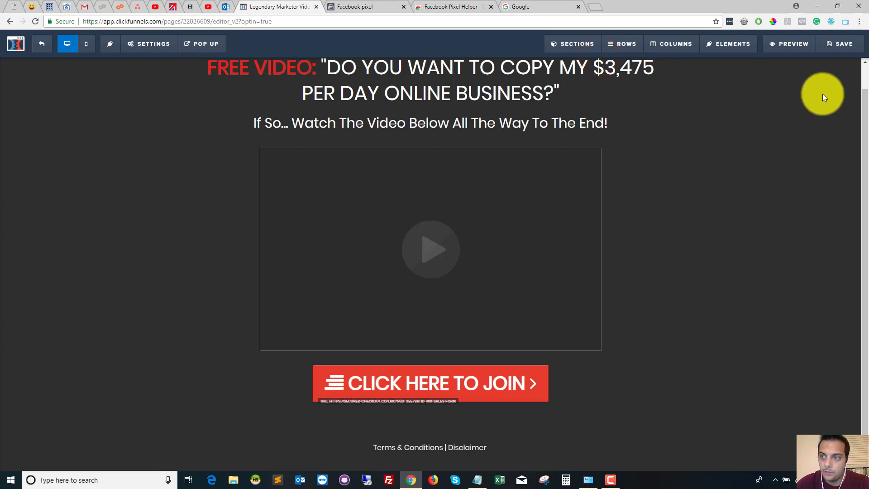